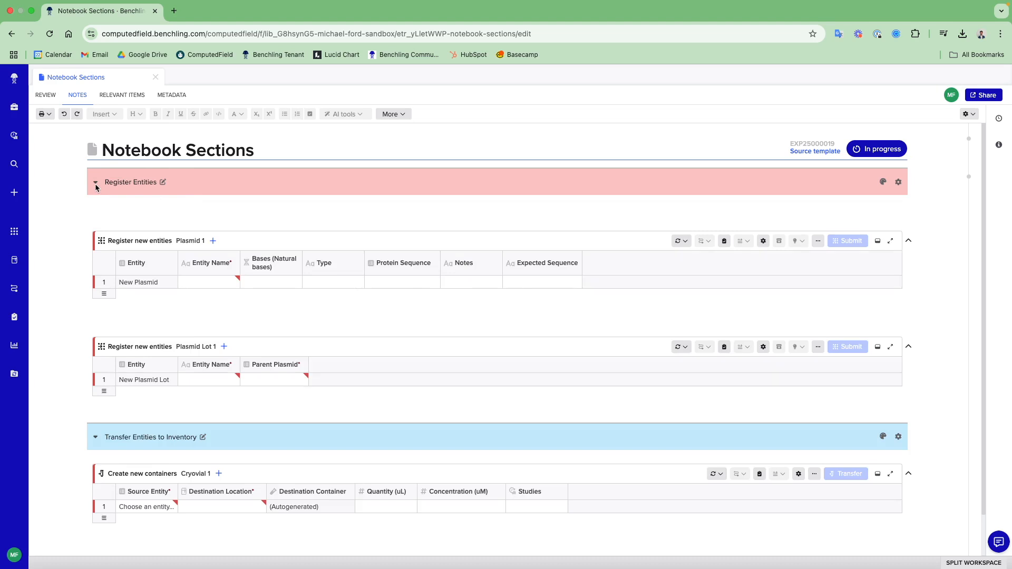
click(95, 183)
- Insert a section named Plasmid Registration without a date between the Plasmid and Plasmid Lot registration tables, and color its header lavender
click(108, 316)
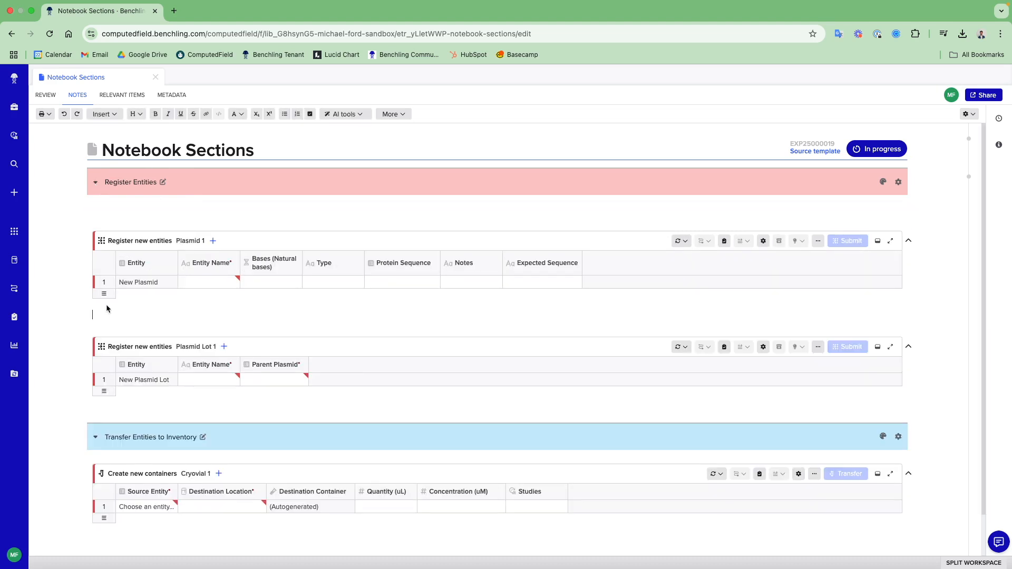
click(104, 114)
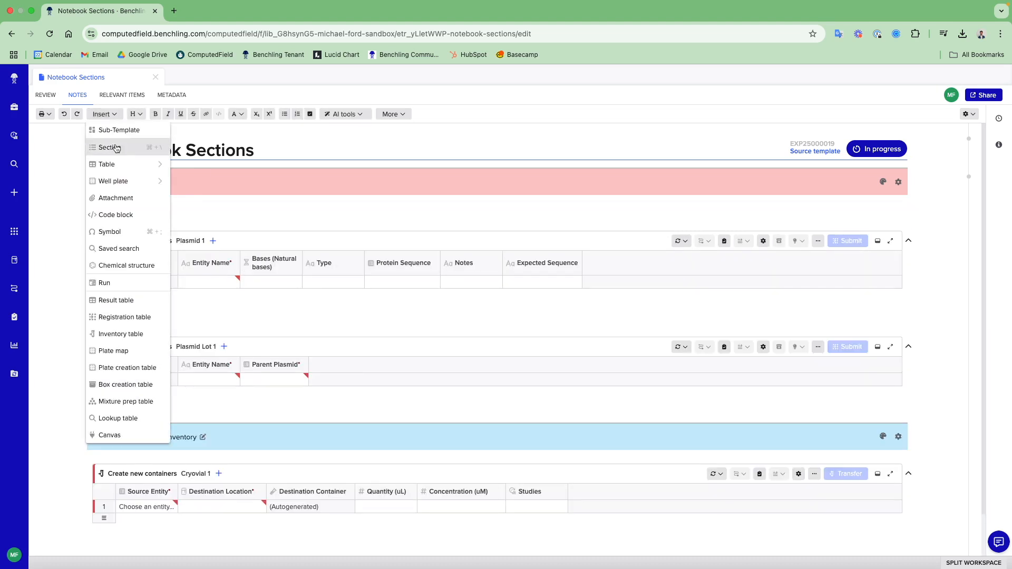
click(116, 151)
double_click(375, 136)
text(Plasmid Registration)
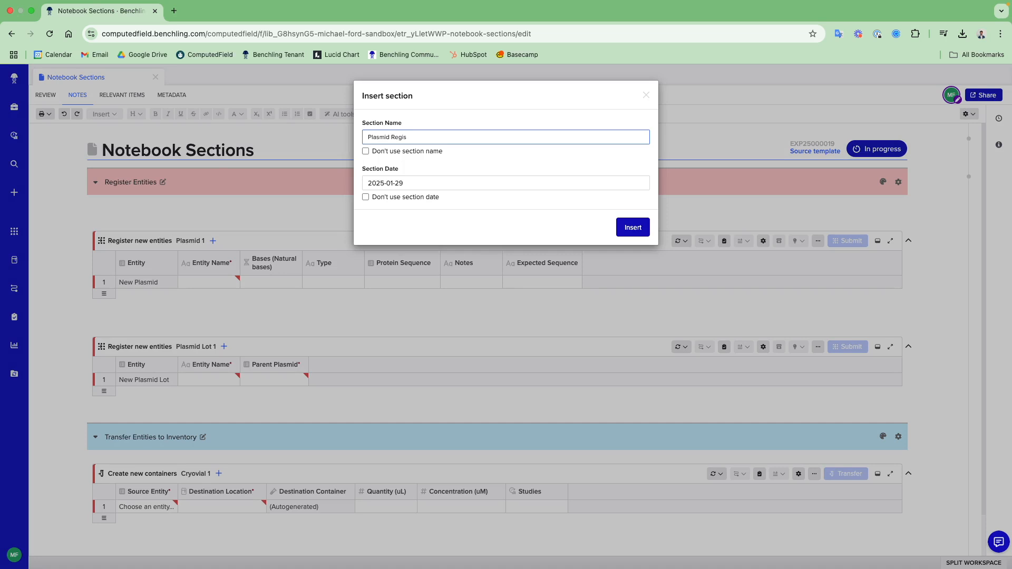
click(365, 197)
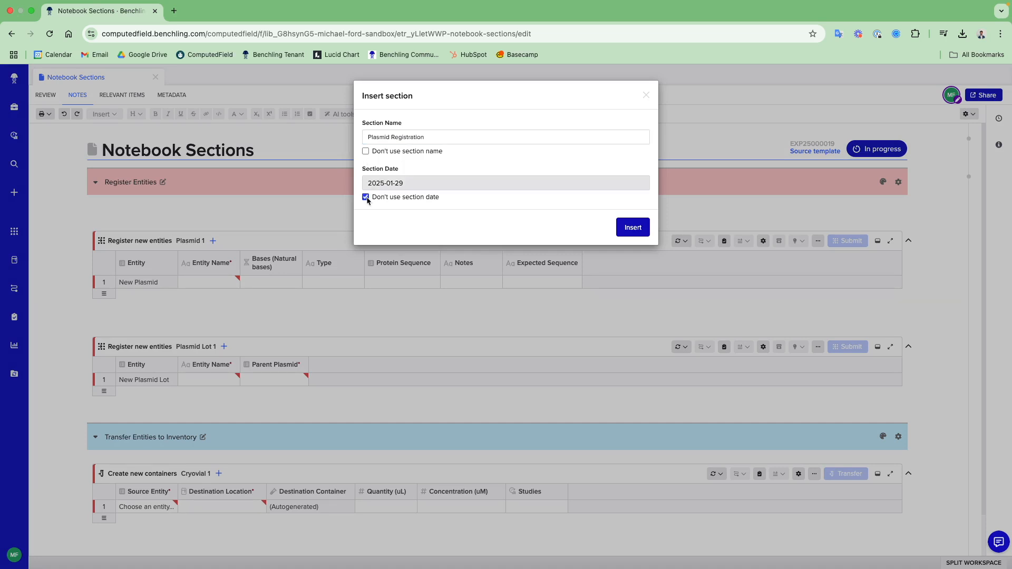
click(632, 228)
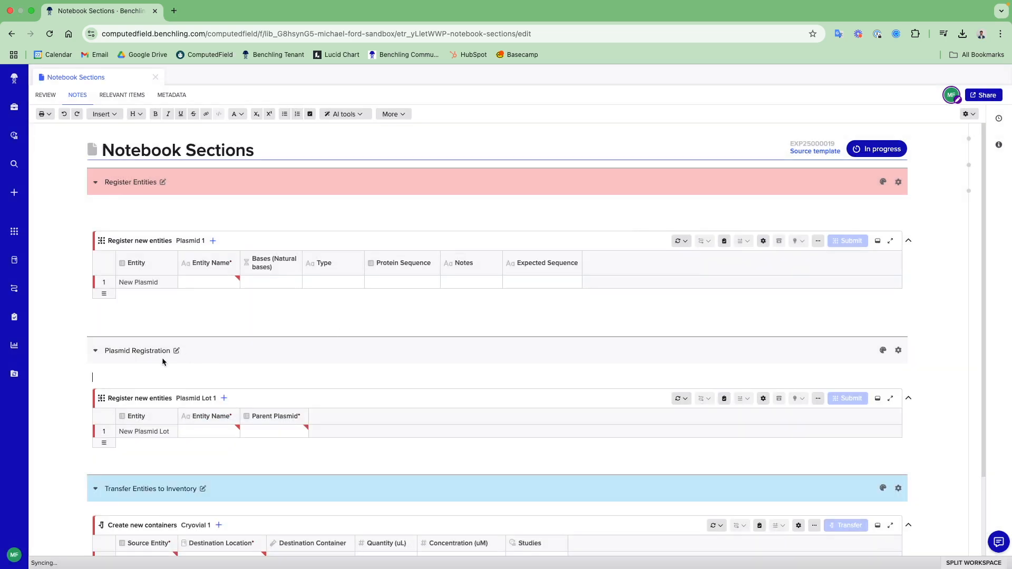
click(883, 351)
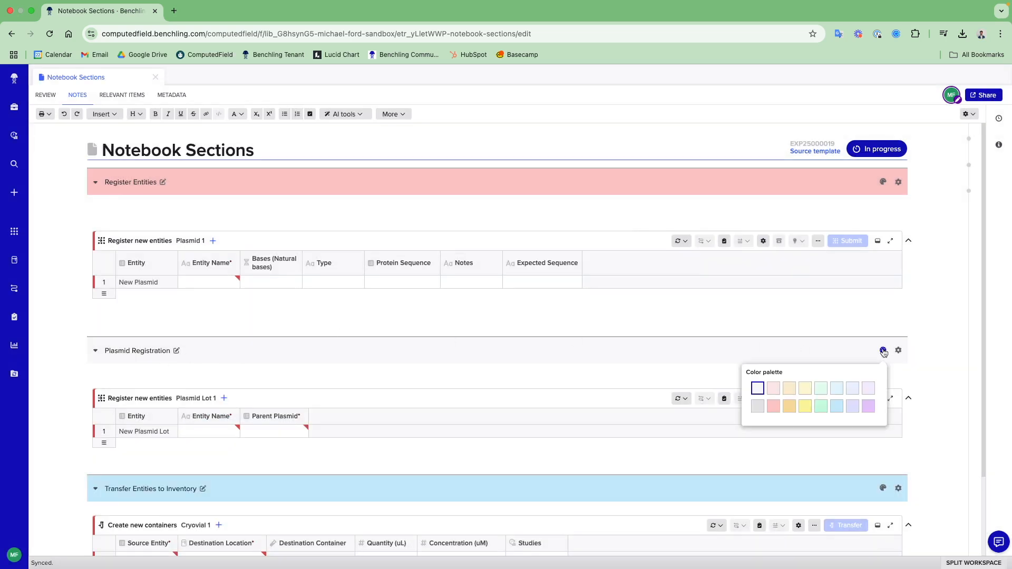
click(853, 406)
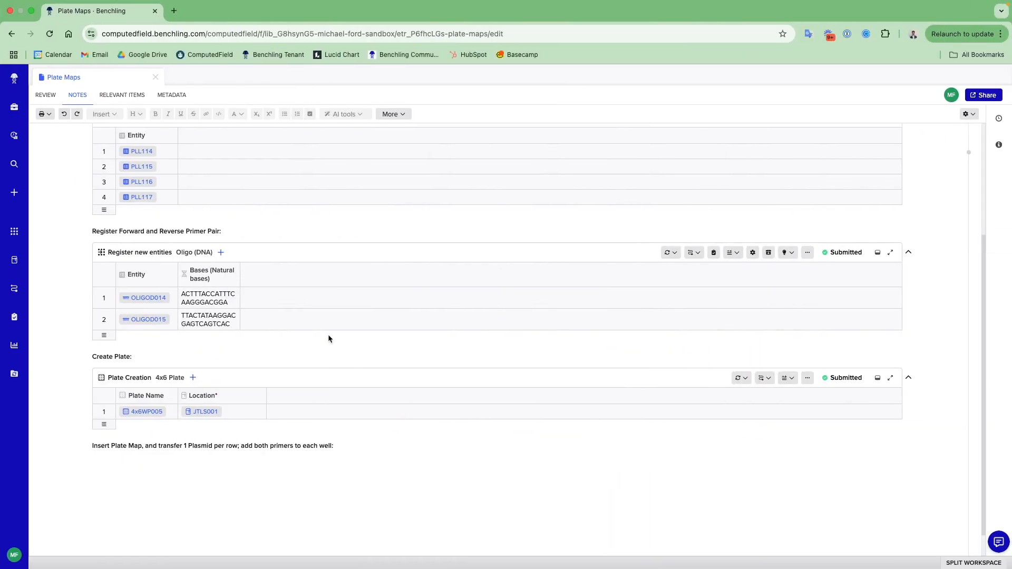
- Insert a plate map below the plate map instruction line, using the existing fixed plate 4x6WP001
click(161, 462)
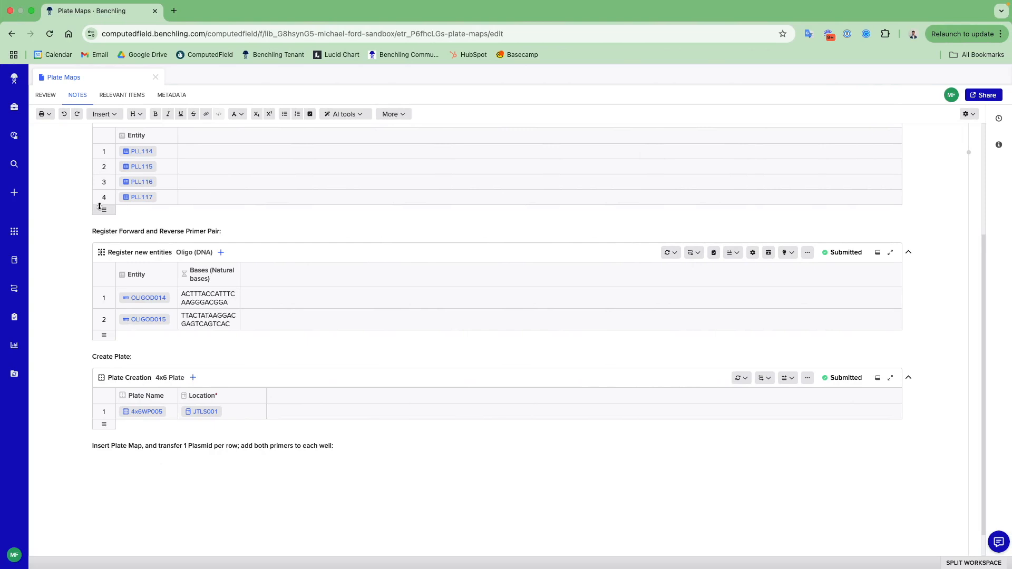
click(102, 117)
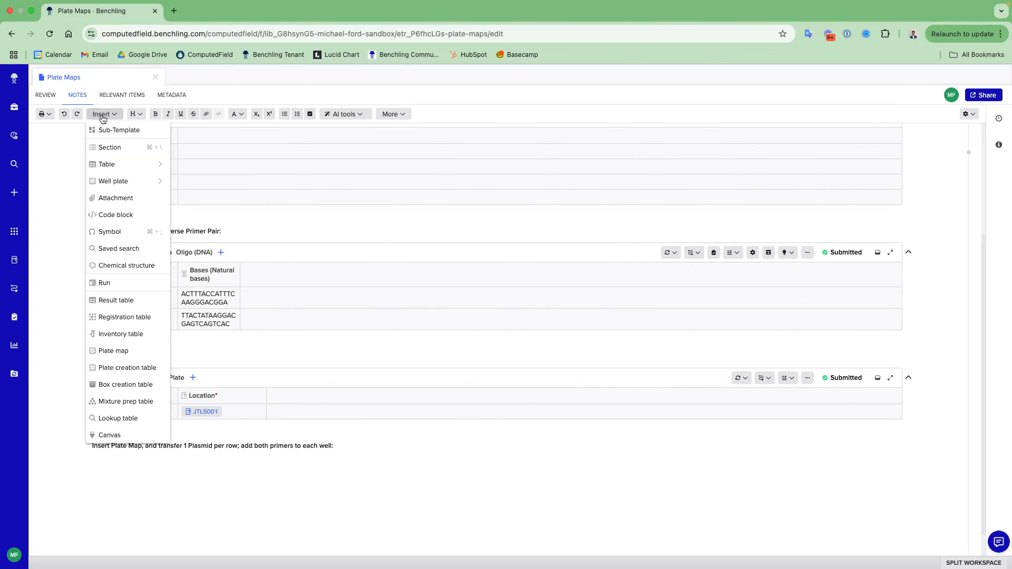
click(135, 350)
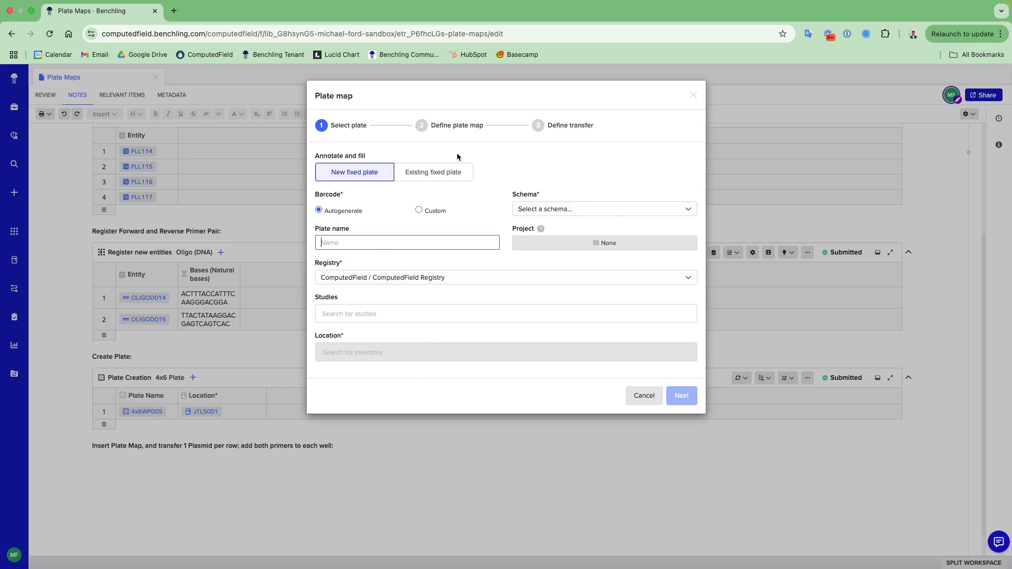
click(446, 173)
click(409, 213)
text(4x6)
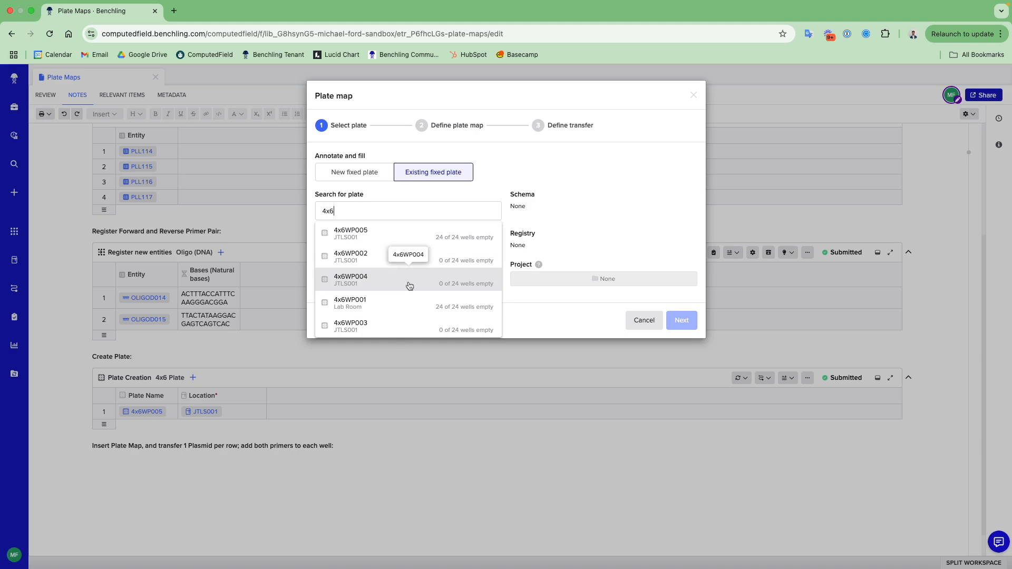
click(408, 306)
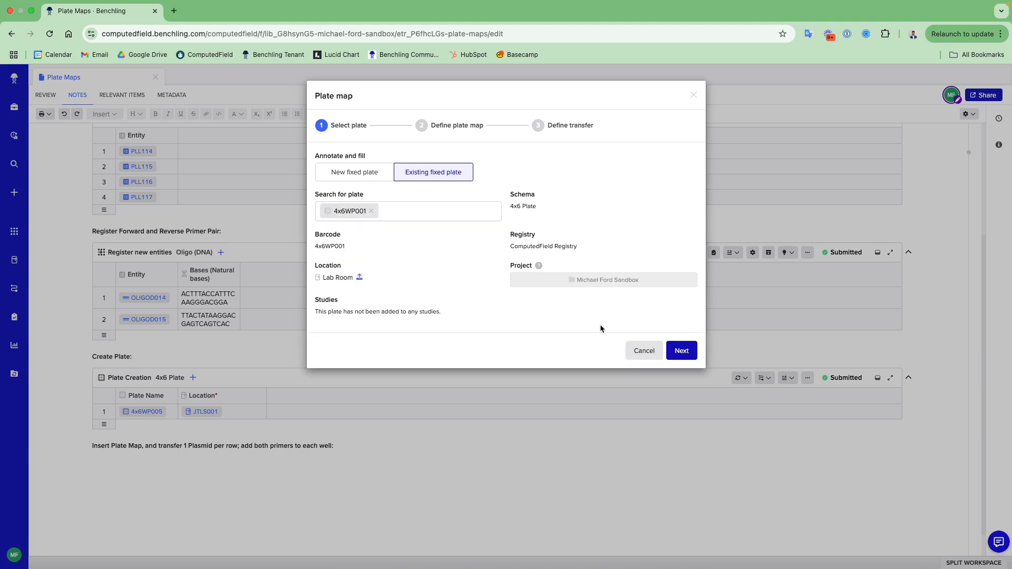
click(680, 349)
- Assign the Sample role, group 1, to all six wells of row A
mouse_move(325, 292)
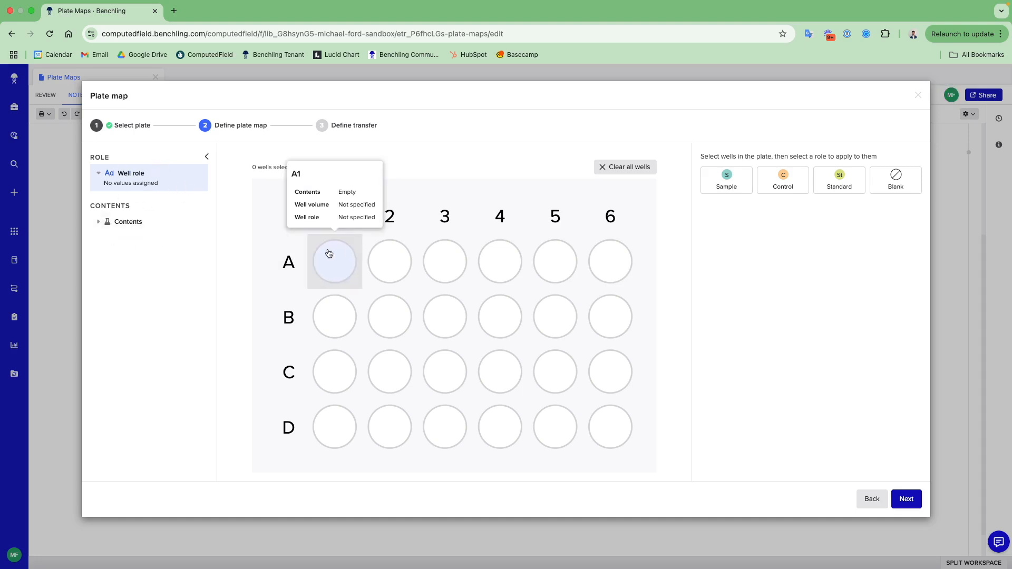
drag(336, 265, 609, 254)
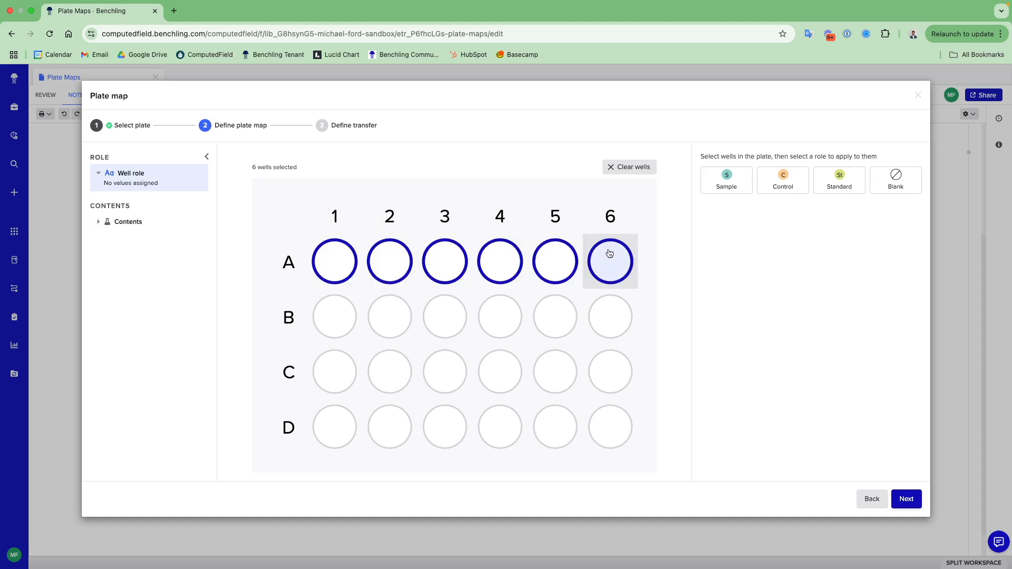
click(734, 181)
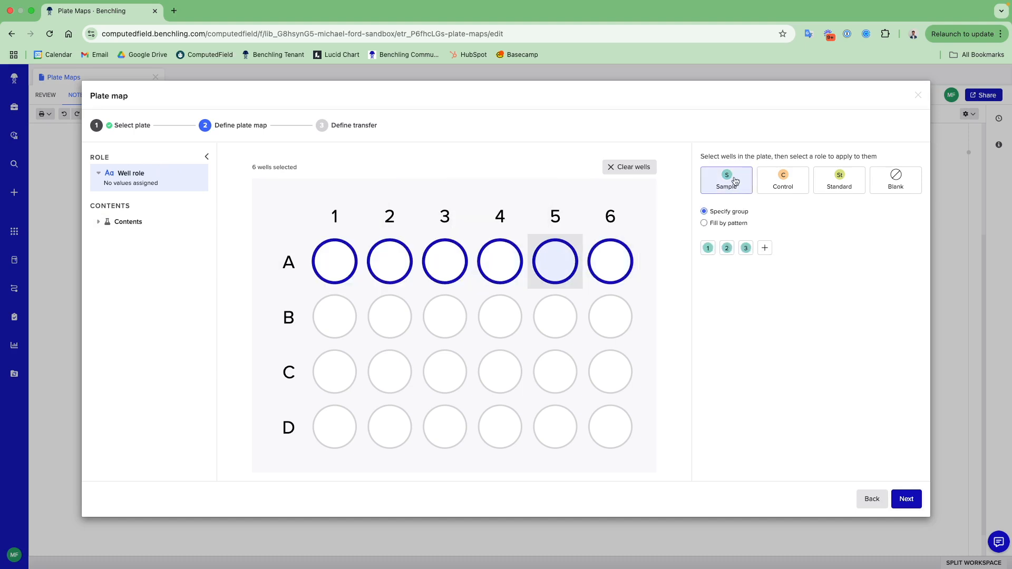
click(708, 250)
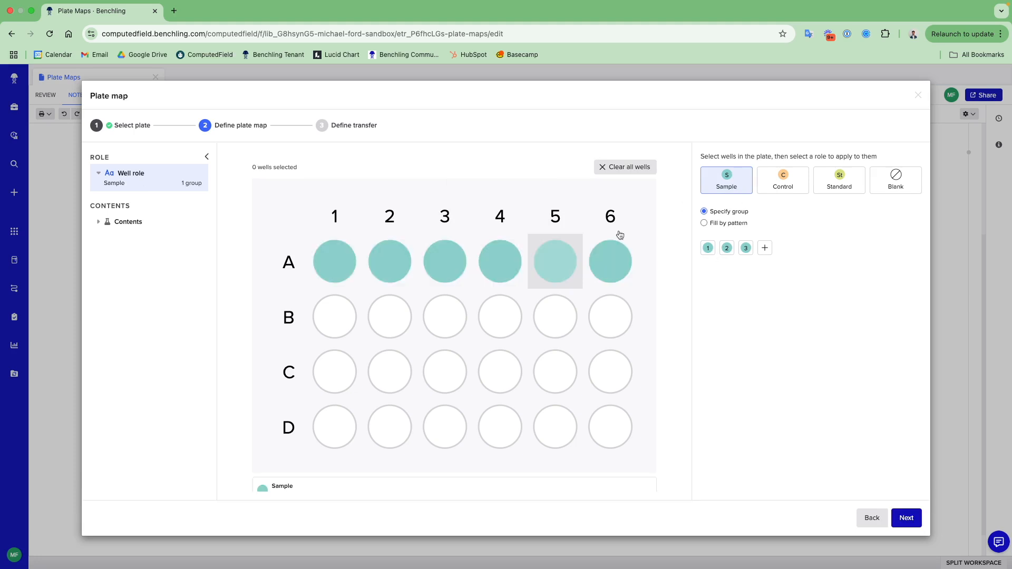
- Assign the Control role, group 1, to all six wells of row B
drag(343, 321, 609, 318)
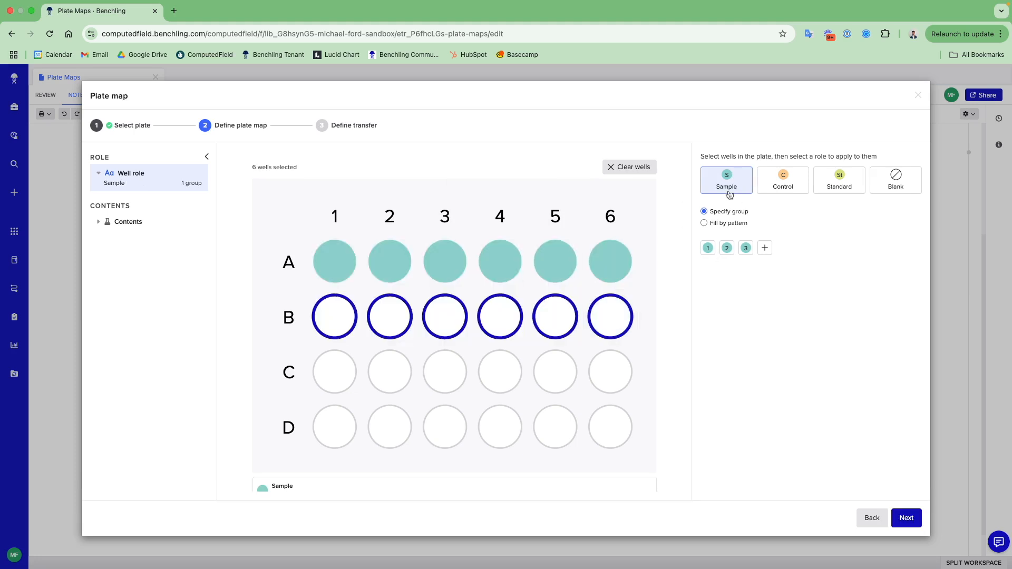
click(770, 186)
mouse_move(720, 248)
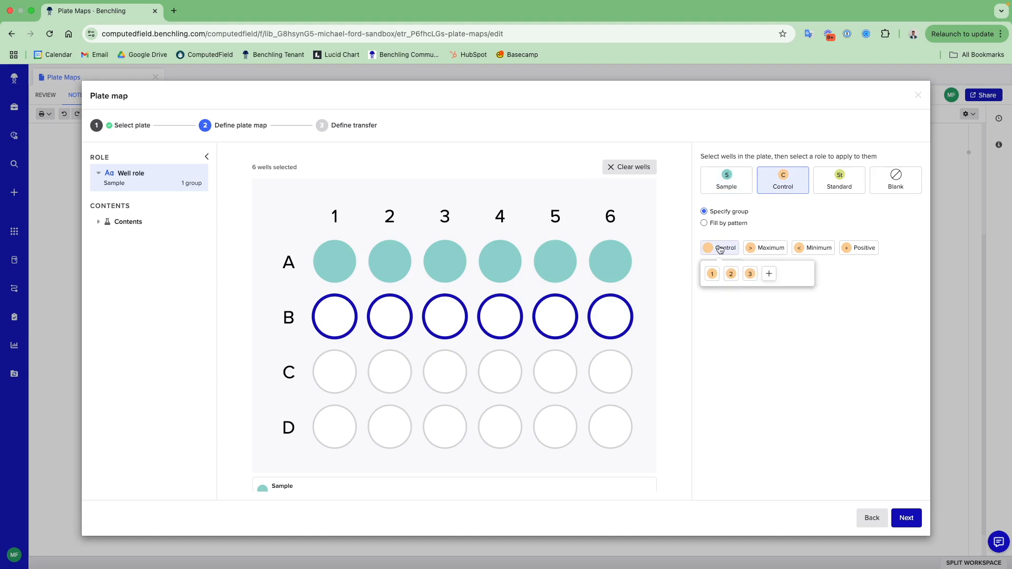
click(712, 273)
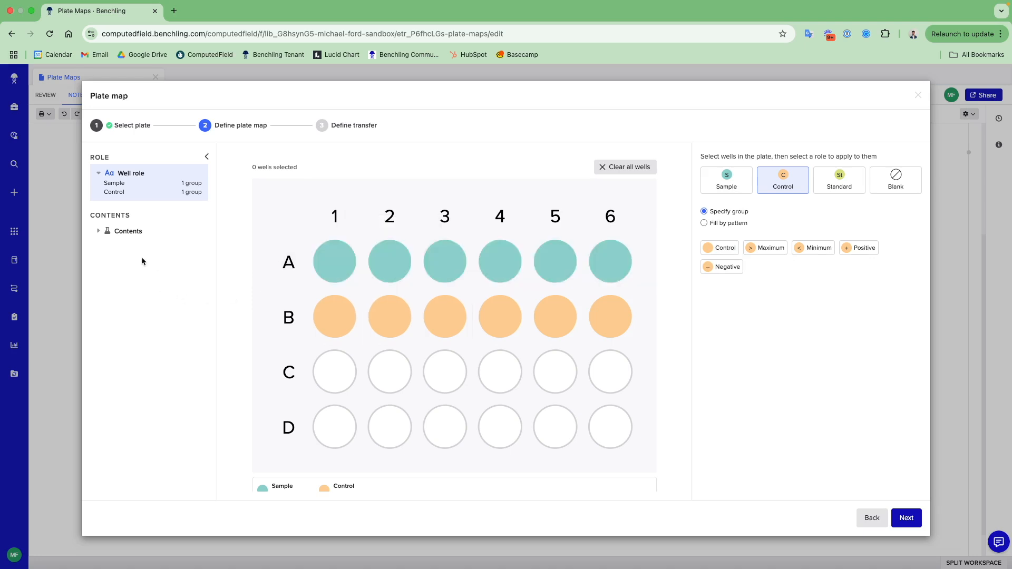
- Switch to defining the well contents and toggle the well role preview on and off
click(142, 233)
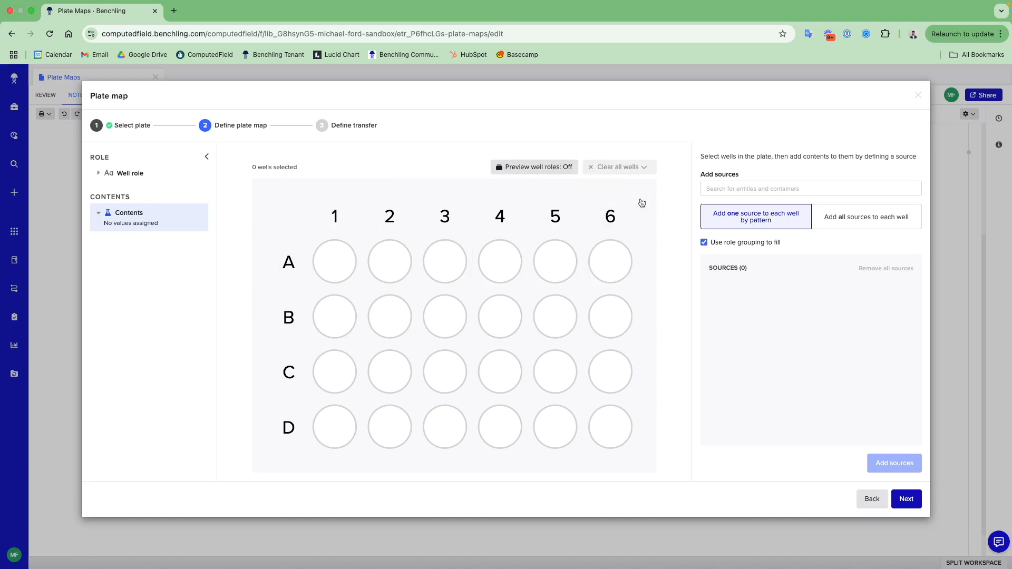
click(545, 174)
click(545, 172)
click(545, 173)
click(544, 173)
- Choose to add all sources to each well and add plasmid lot PLL003 to the six wells of row A
click(853, 214)
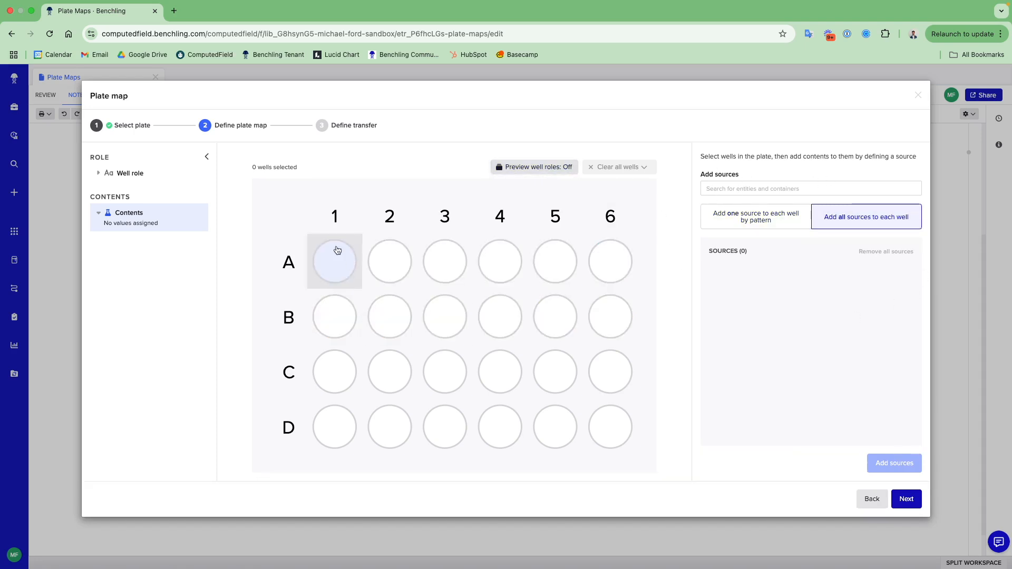
drag(330, 262, 609, 258)
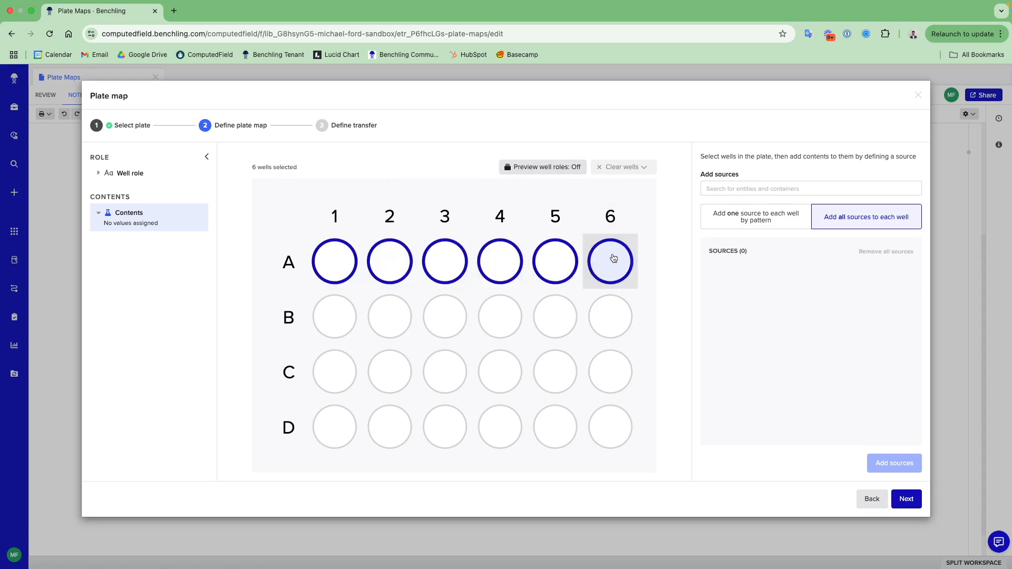
click(751, 189)
text(pli)
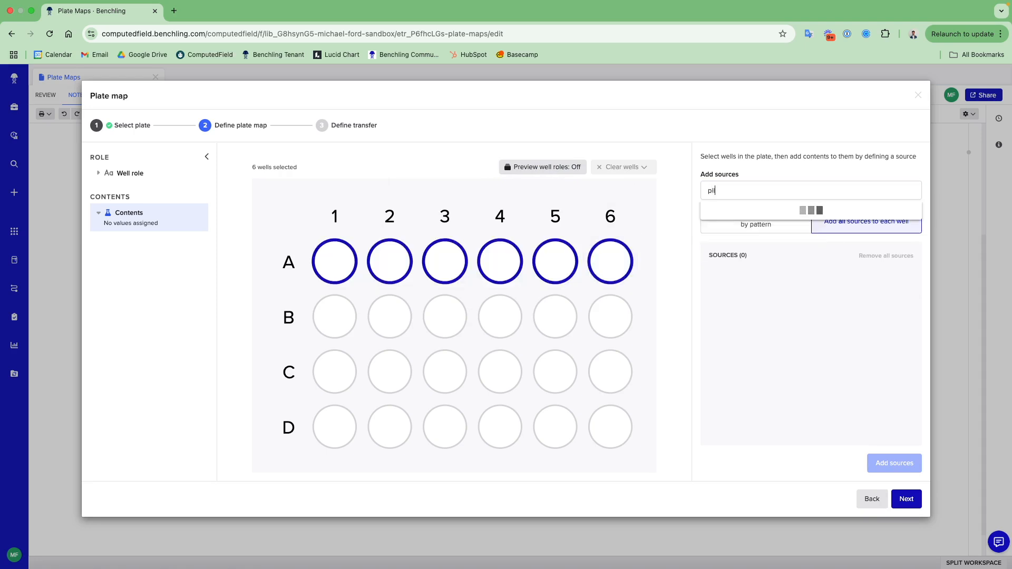
click(769, 232)
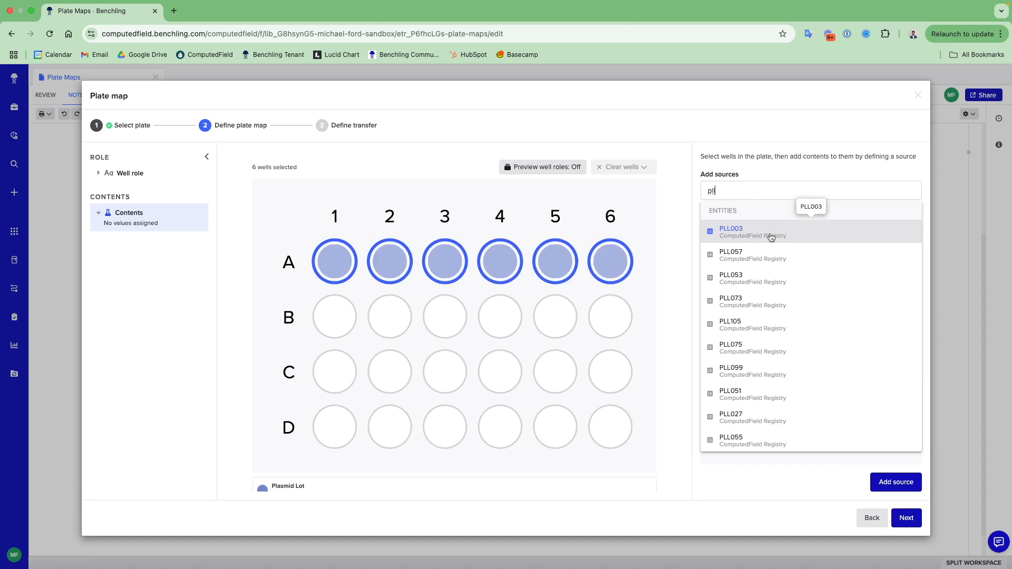
click(888, 487)
- Add plasmid lot PLL105 as the source for the six wells of row B
drag(350, 316, 600, 322)
click(736, 195)
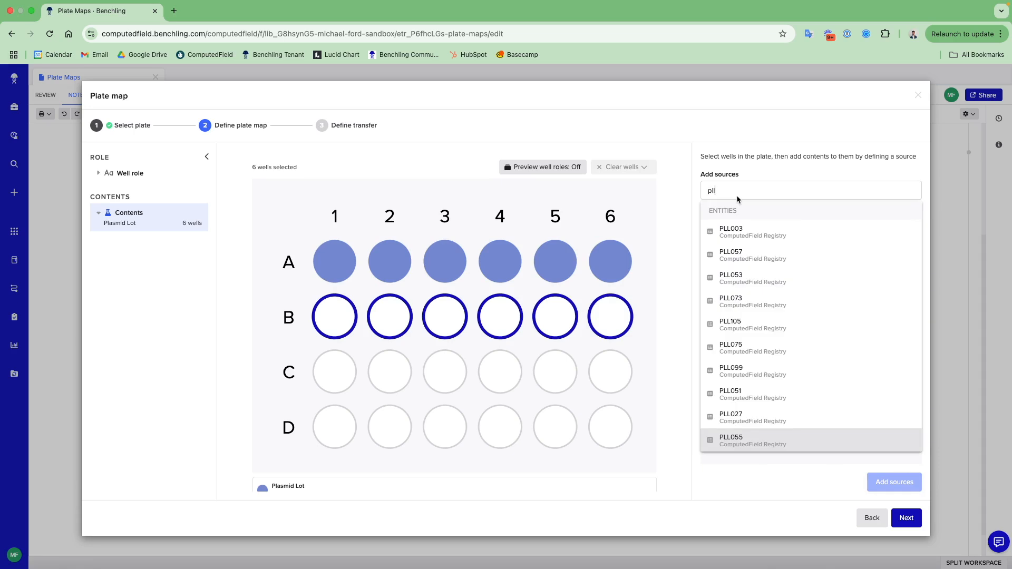
click(775, 327)
click(890, 483)
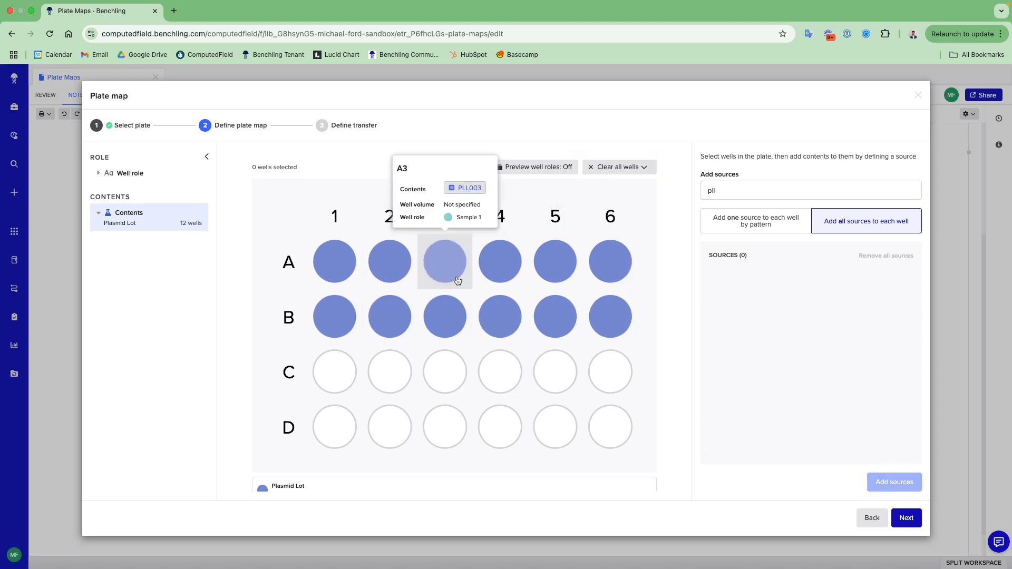
- Search the sources for oligo and add Oligo 2 to the six wells of row A
drag(335, 264, 606, 264)
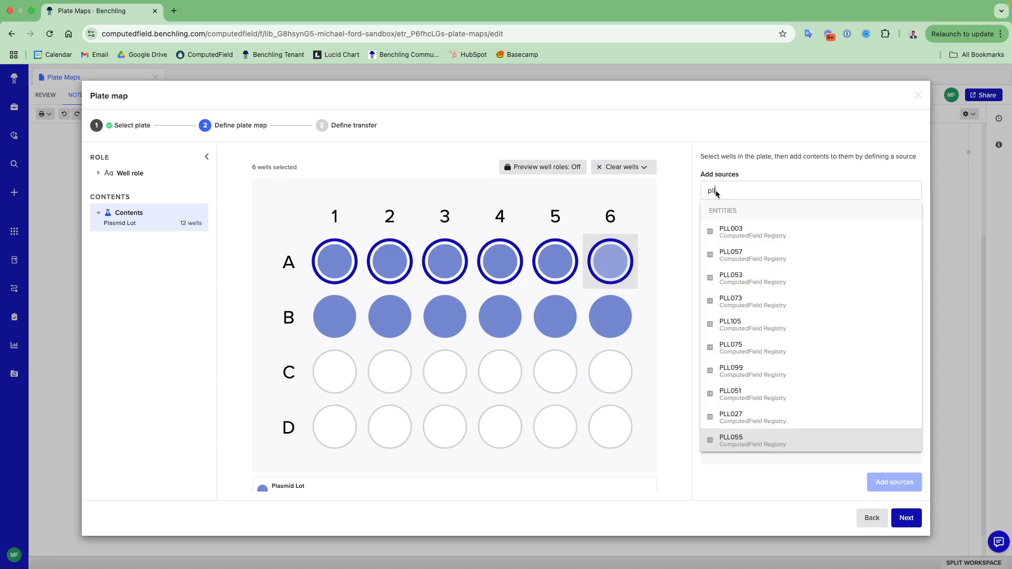
key(BackSpace)
key(BackSpace)
key(BackSpace)
text(oligo)
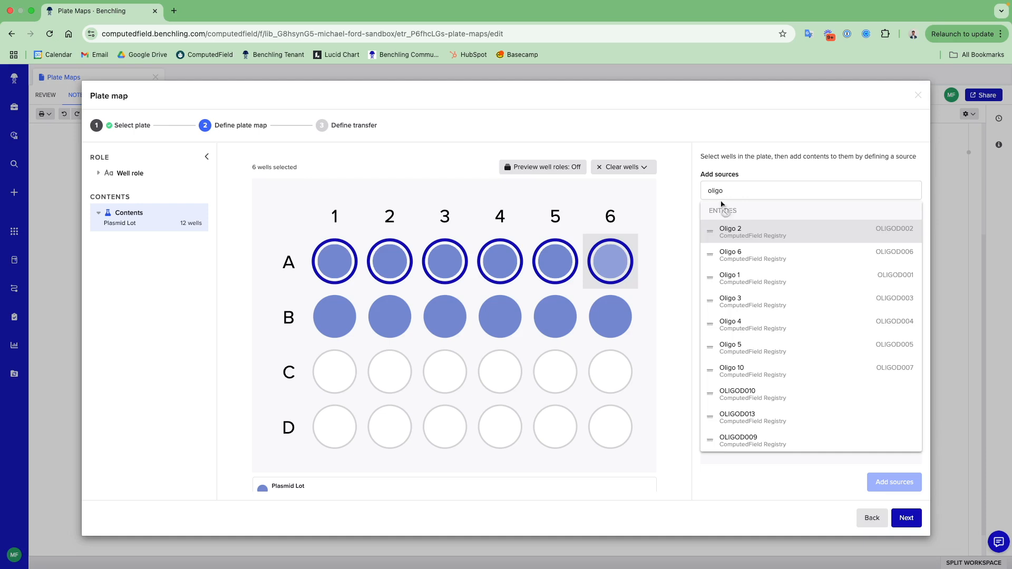
click(768, 234)
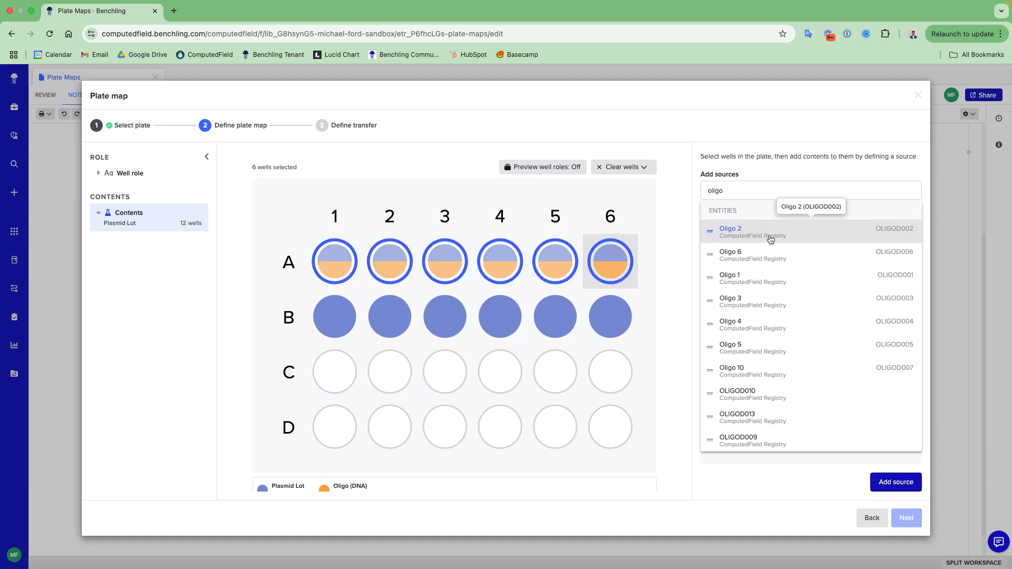
click(896, 482)
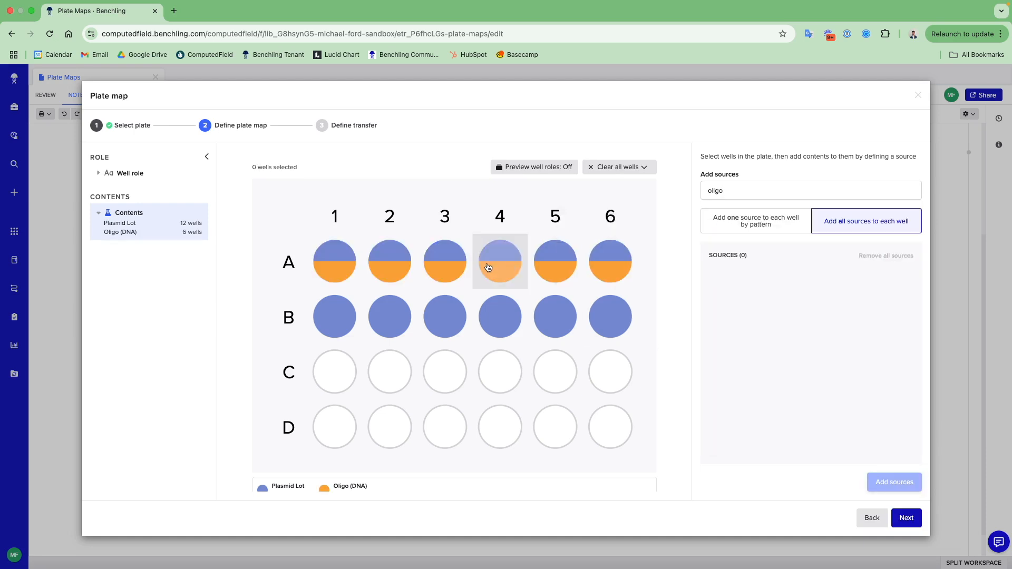
- Add Oligo 10 as an additional source to the six wells of row B
drag(339, 326, 607, 326)
click(730, 193)
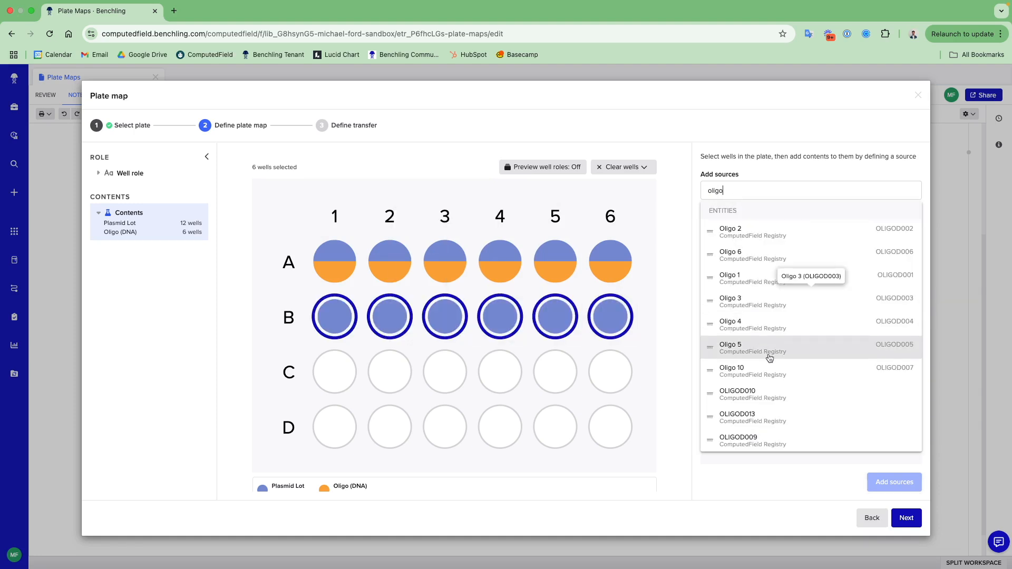
click(759, 371)
click(910, 483)
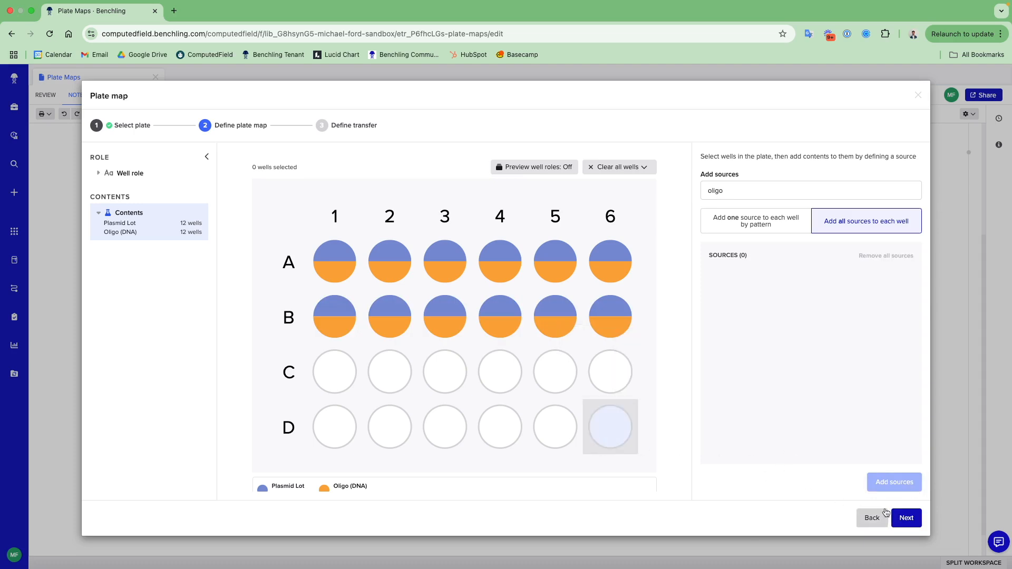
- Proceed to defining the transfer and switch the transfer table to the per-well view to examine its columns
click(909, 519)
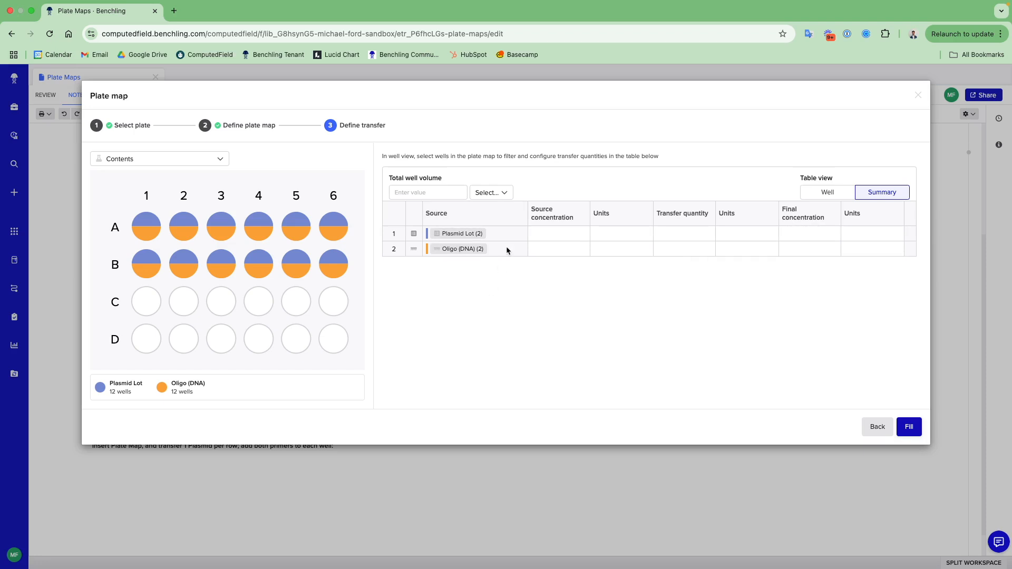
click(831, 193)
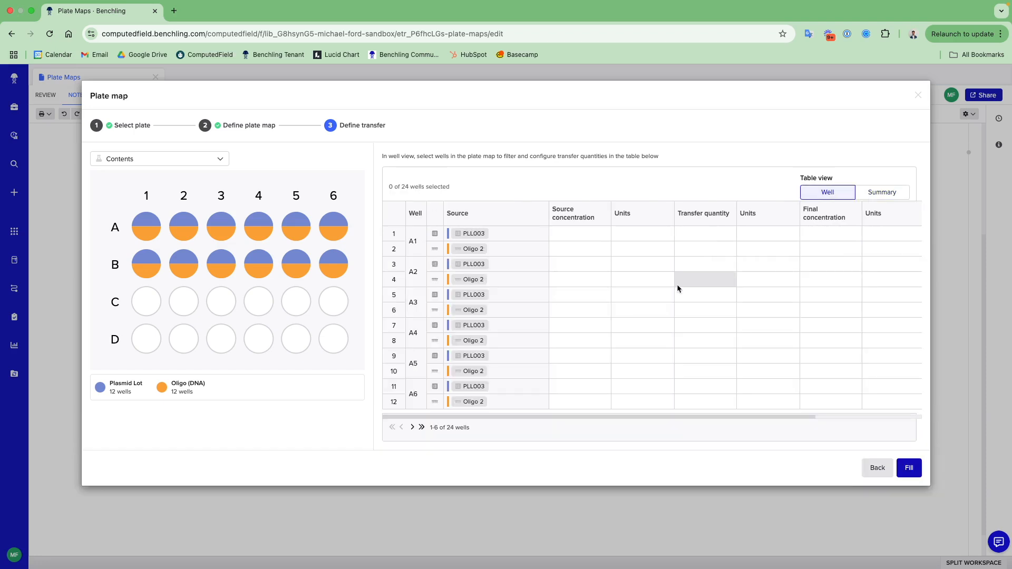
scroll(678, 282, right, 5)
scroll(678, 284, left, 5)
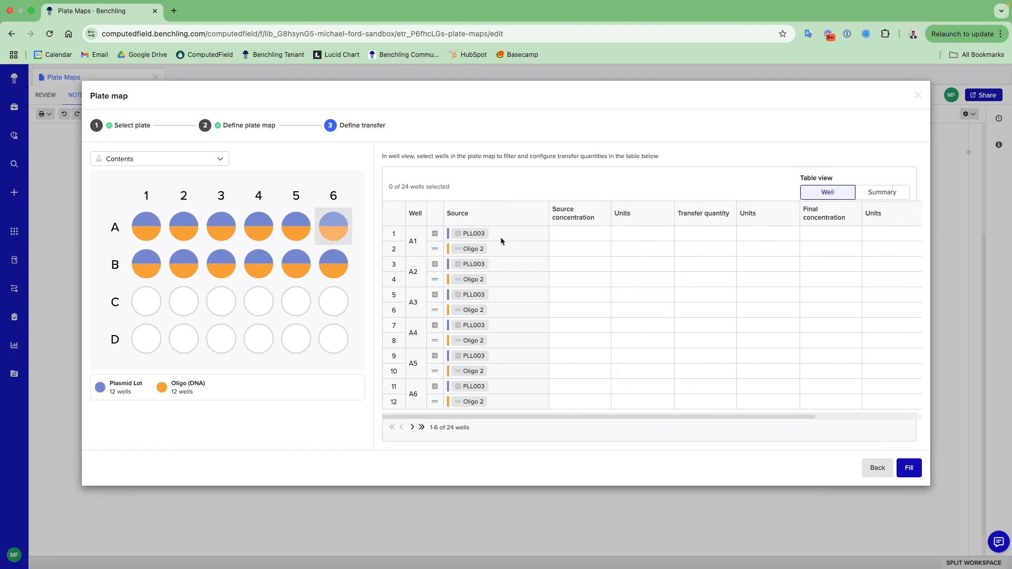
- Switch the transfer table to the summary view and set final concentrations of 10 for Plasmid Lot and 5 for Oligo (DNA)
scroll(608, 248, right, 2)
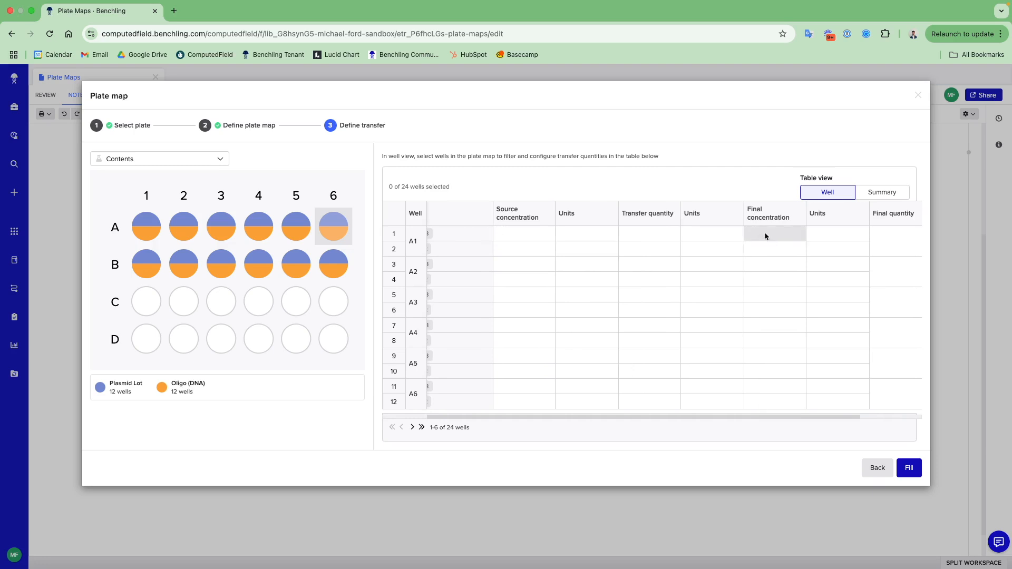
click(881, 192)
click(816, 232)
click(817, 232)
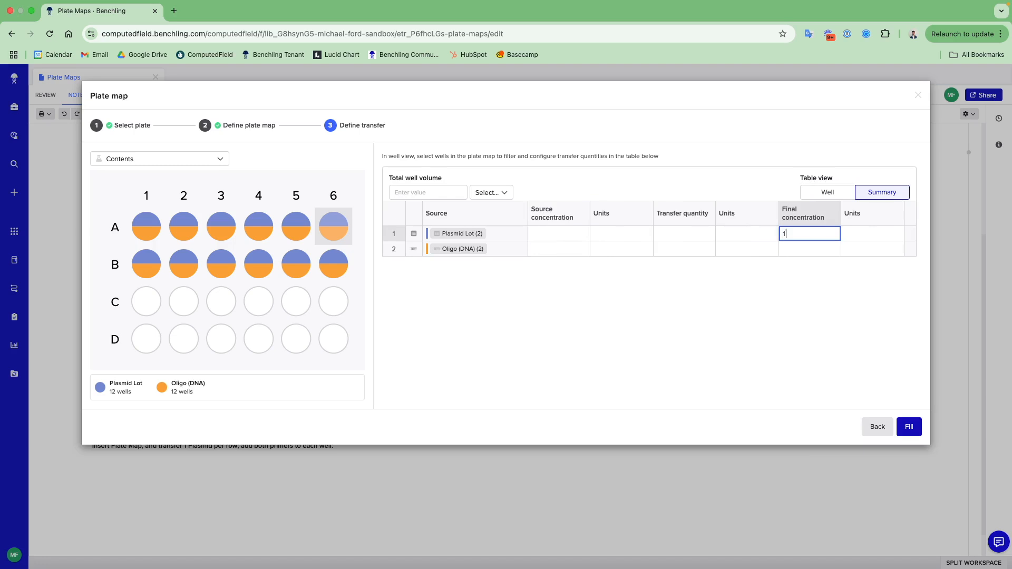
click(814, 243)
text(5)
- Set the final concentration units of both the Plasmid Lot and Oligo (DNA) sources to micromolar (uM)
click(865, 232)
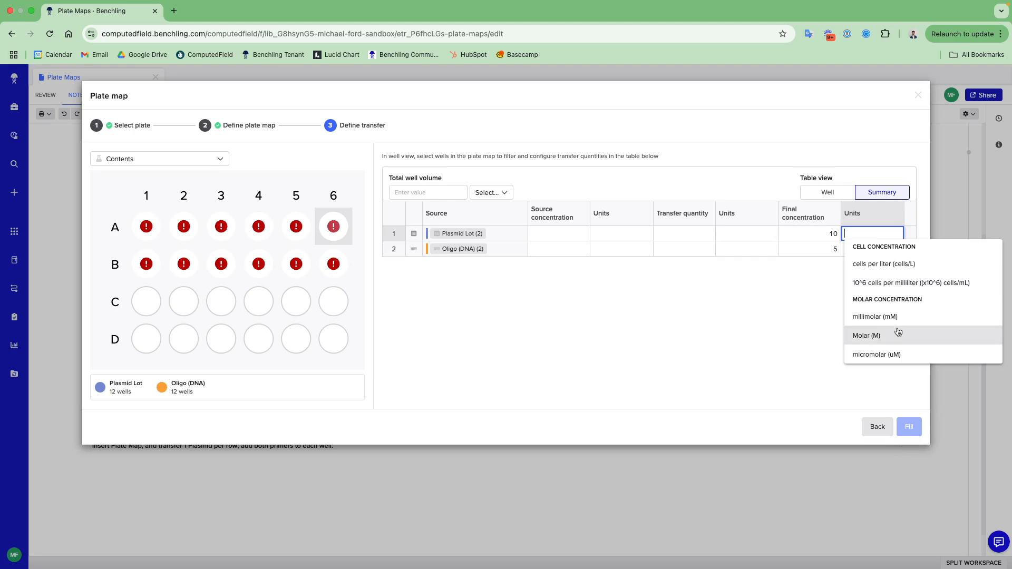
click(877, 354)
click(875, 263)
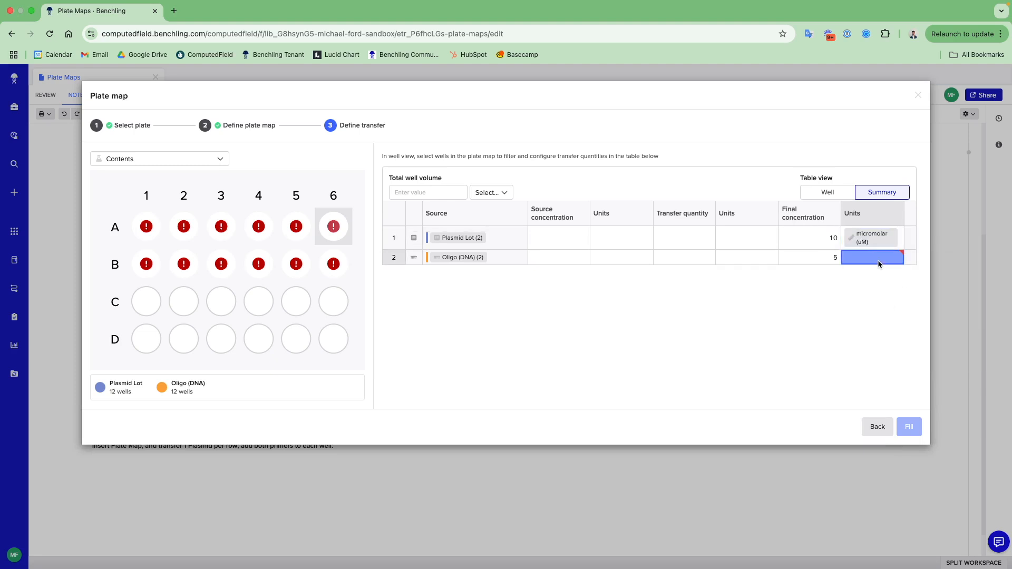
click(878, 263)
click(888, 379)
- Set the total well volume to 100 microliter
click(406, 194)
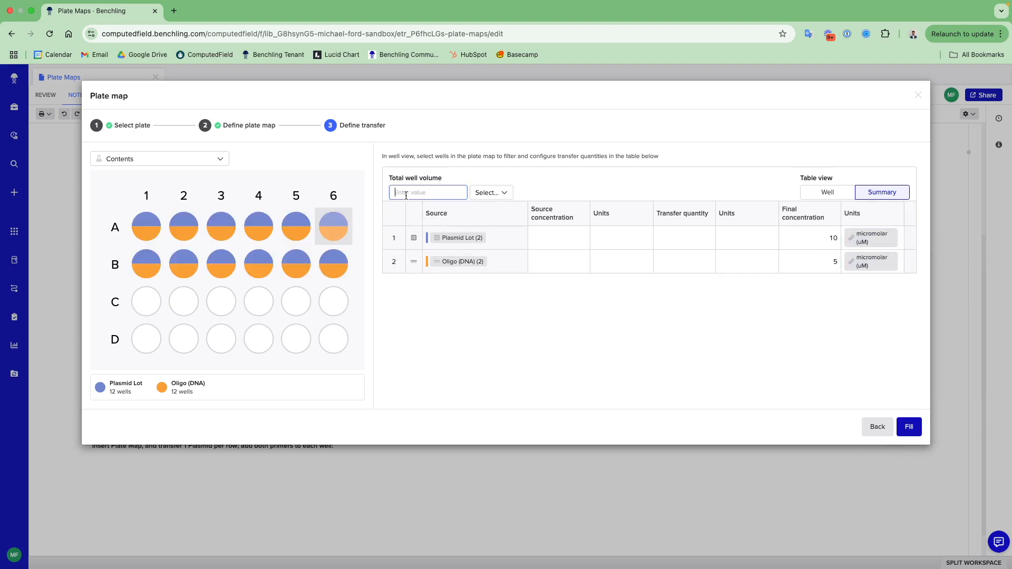
text(100)
click(489, 193)
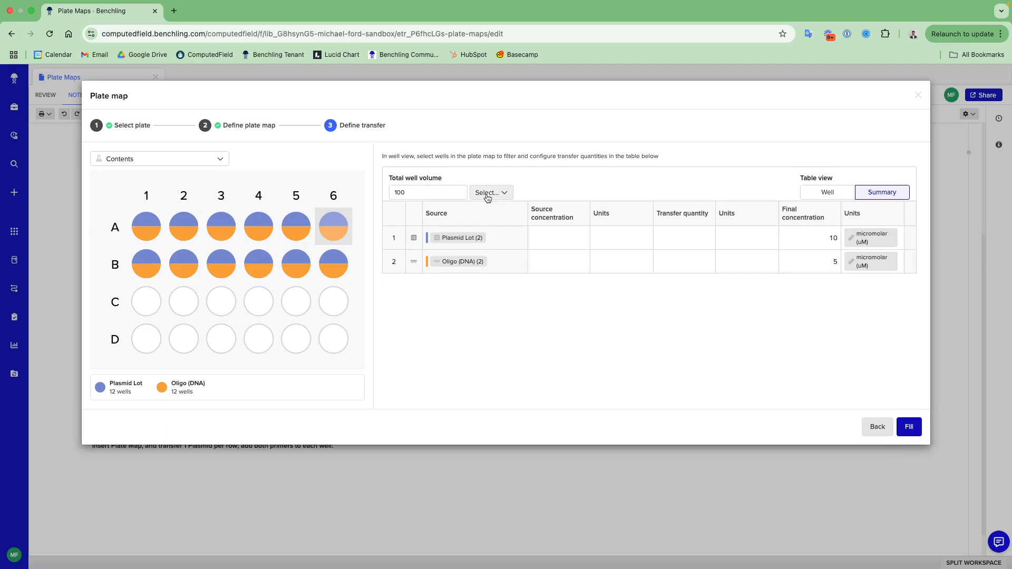
click(529, 316)
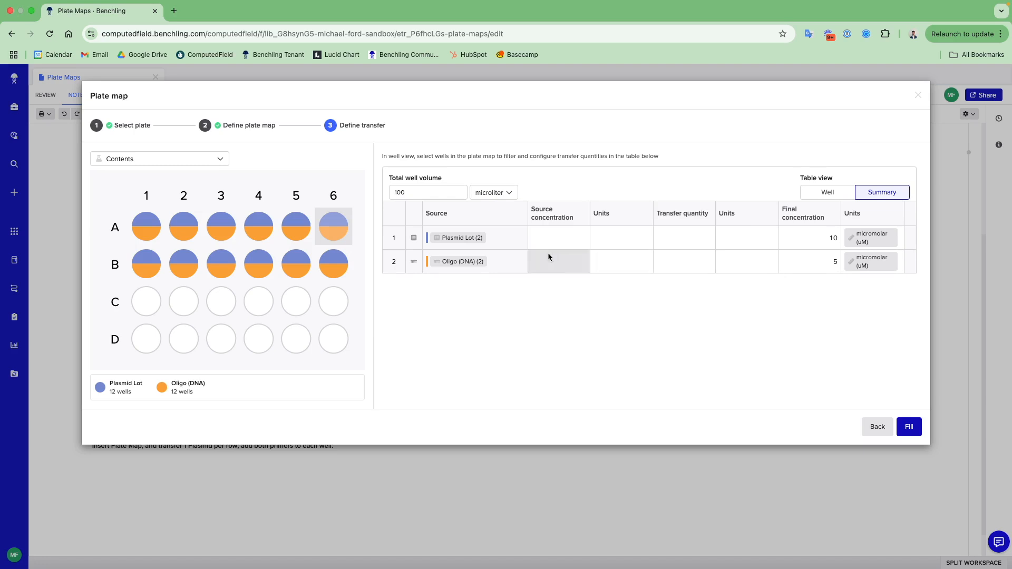
- Check the details of well B6, fill the plate, and bring the filled plate map into view in the entry
mouse_move(336, 274)
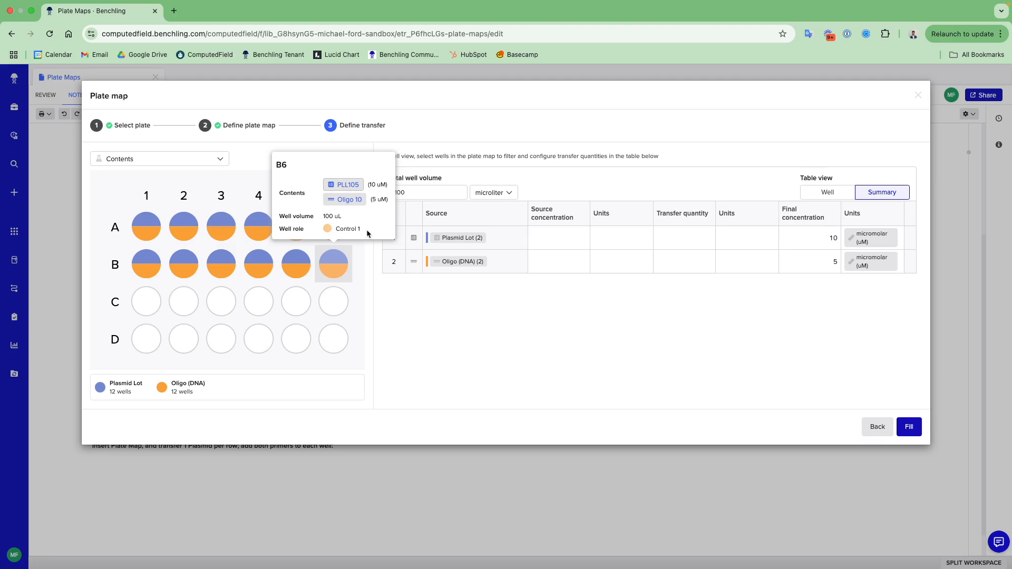
click(909, 426)
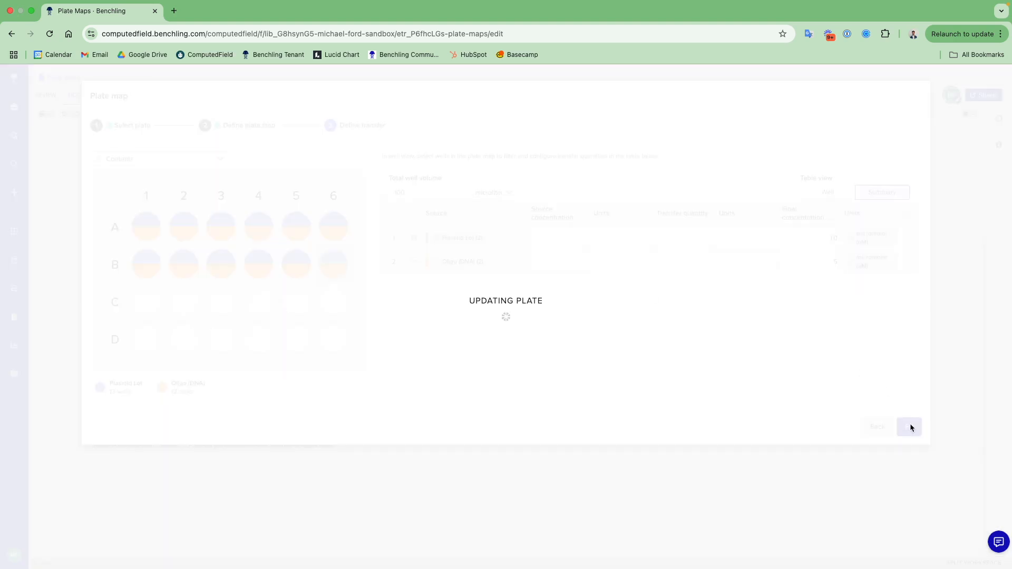
scroll(586, 432, down, 1)
scroll(586, 428, down, 5)
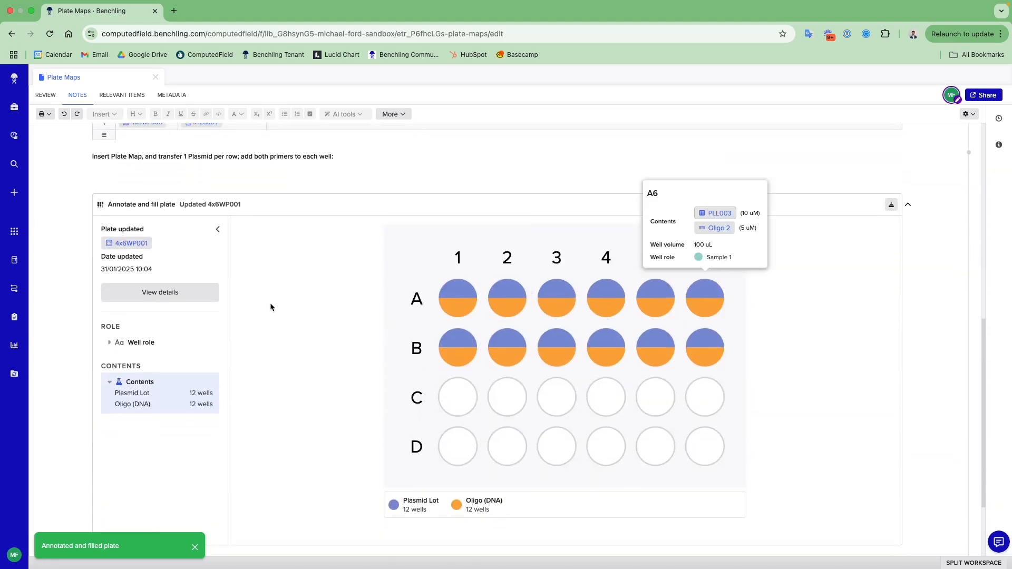
- Open plate 4x6WP001, inspect well A1, and switch the plate display to Well role and back to Contents
mouse_move(137, 246)
click(132, 243)
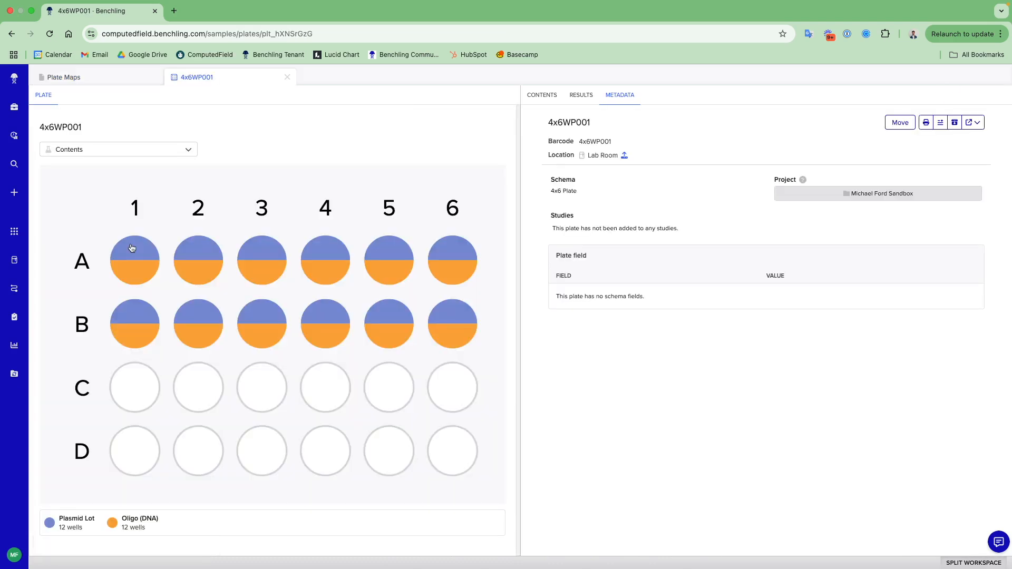
mouse_move(147, 256)
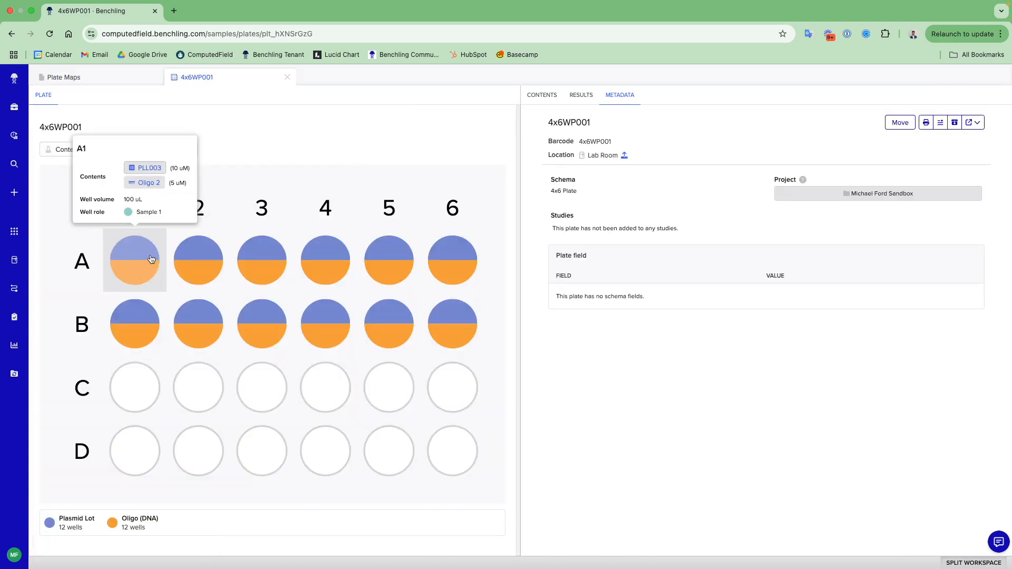
click(116, 151)
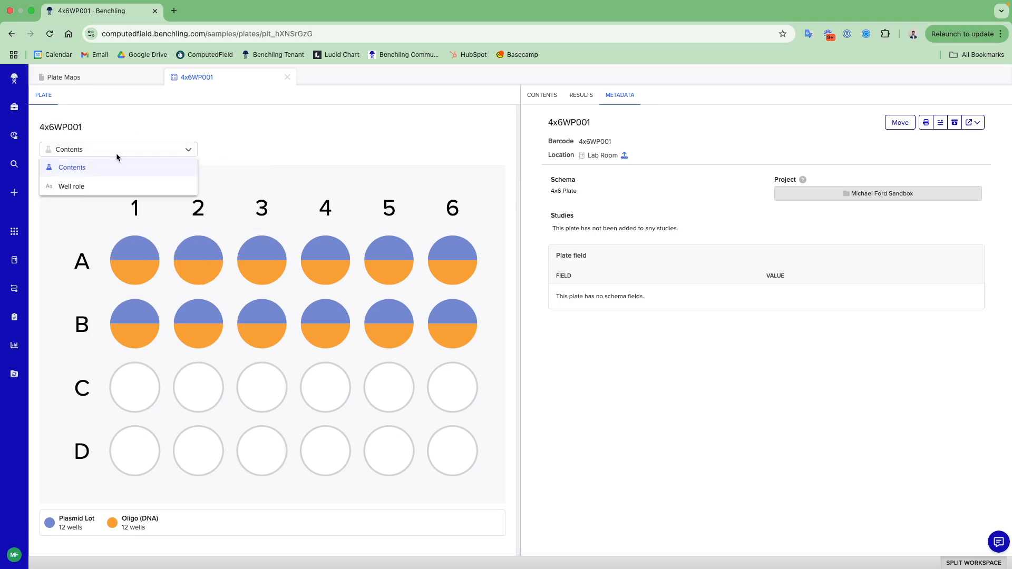
click(117, 188)
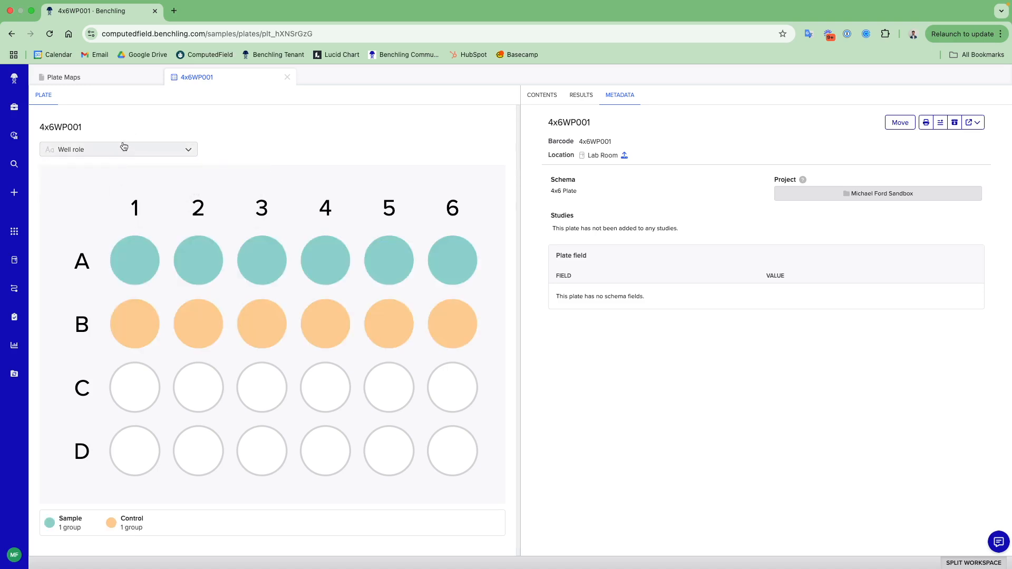
click(124, 148)
click(124, 167)
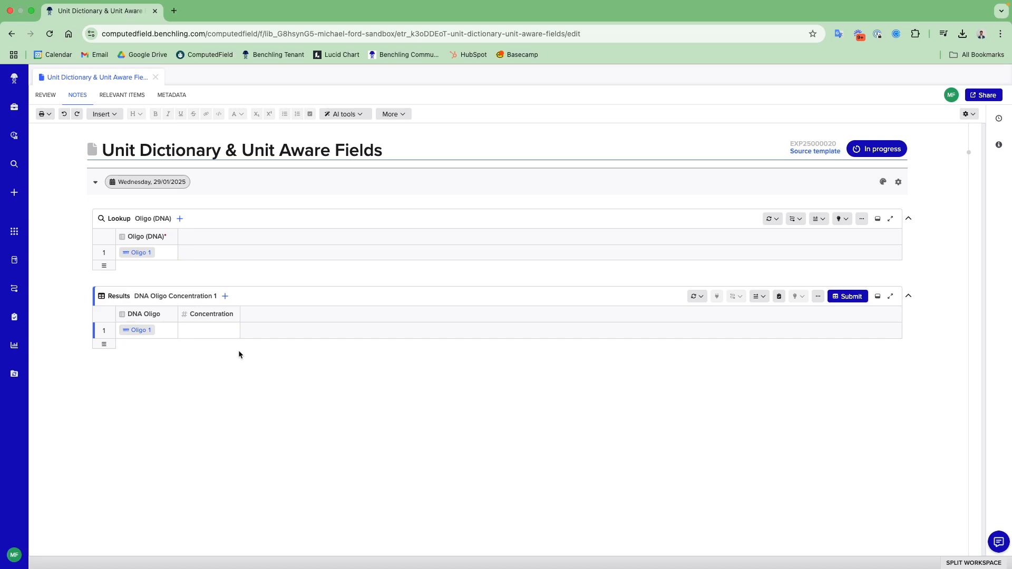
- Open the Unit Dictionary from the Unit Dictionary & Unit Aware Fields entry
click(20, 557)
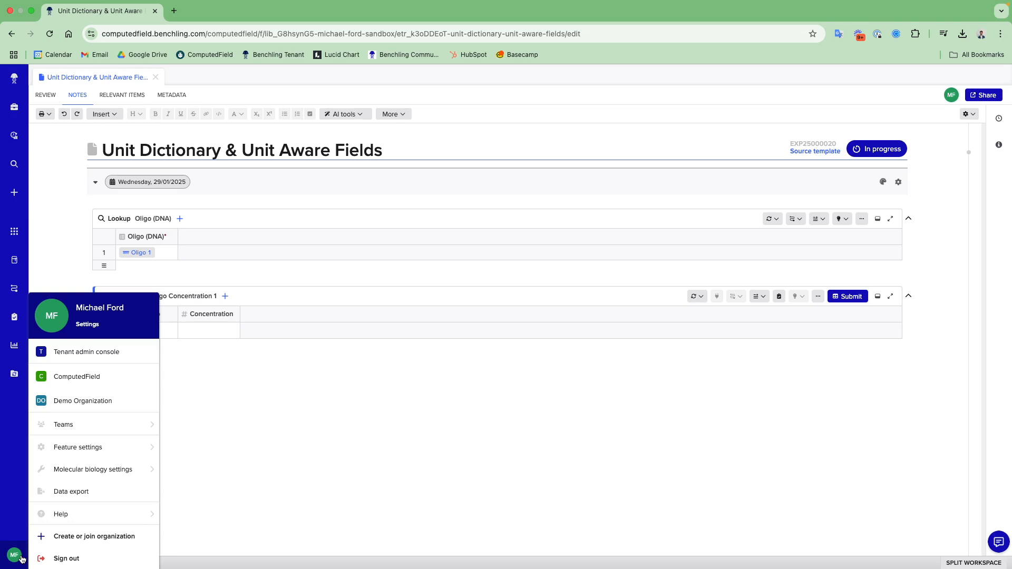
mouse_move(98, 454)
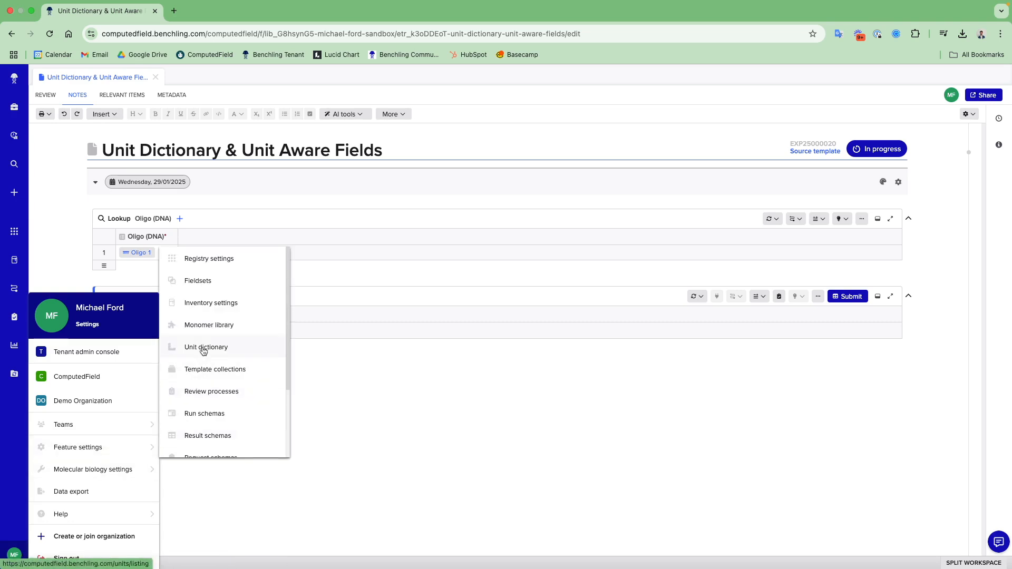
click(225, 349)
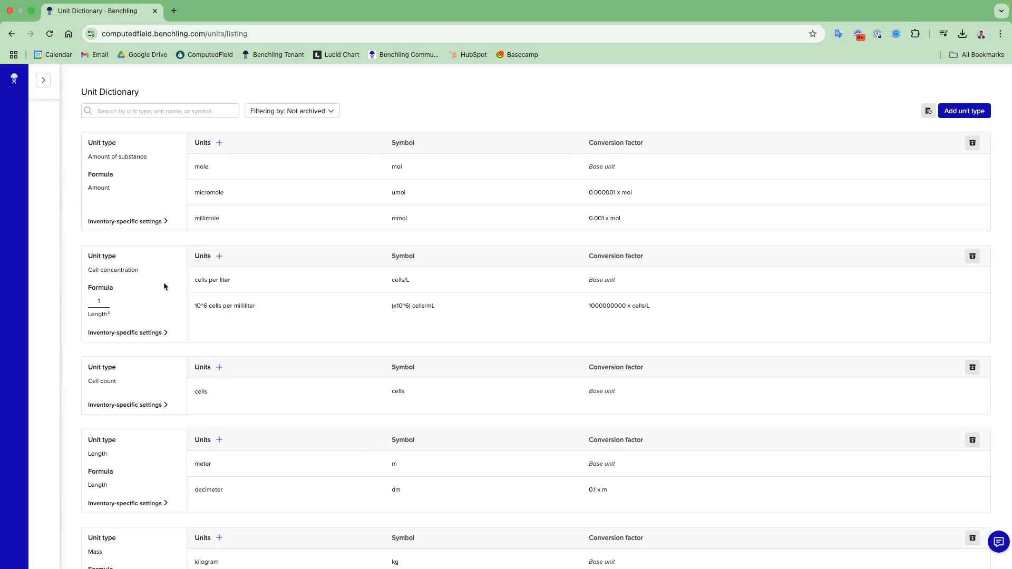
- Look through the listed unit types and open a blank unit entry under Molar concentration
scroll(156, 287, down, 1)
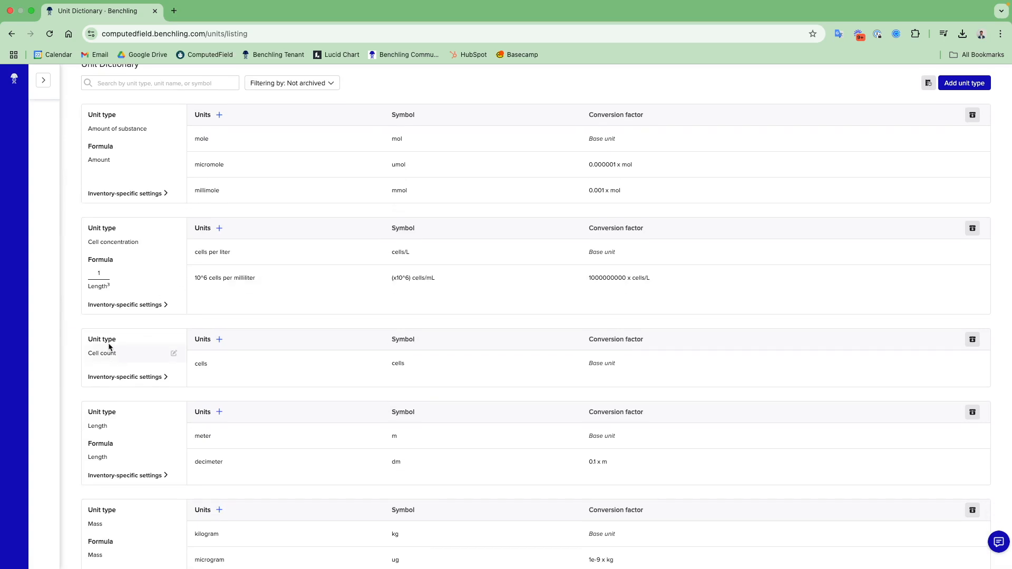
scroll(119, 357, down, 2)
scroll(115, 377, down, 7)
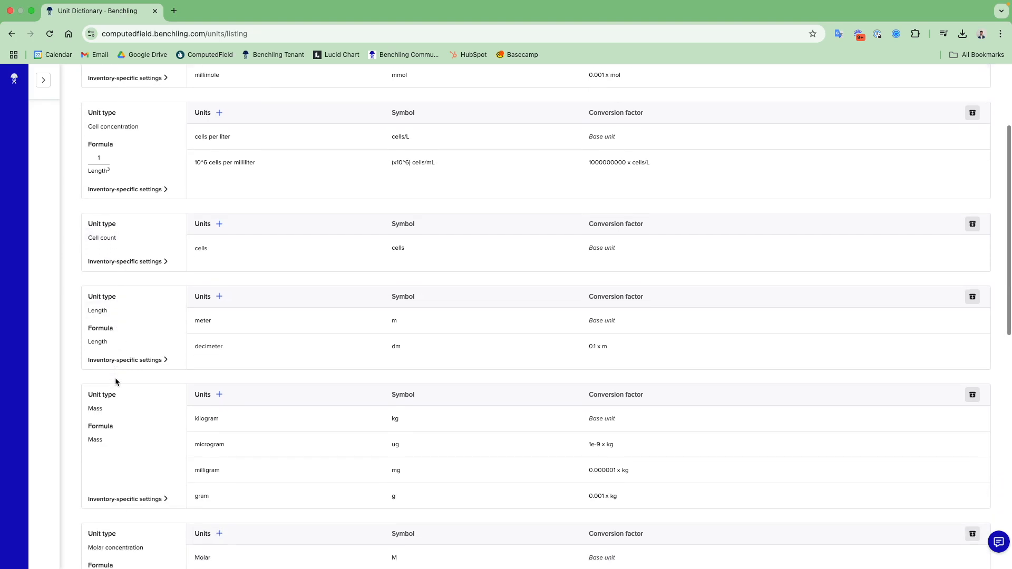
scroll(126, 420, down, 5)
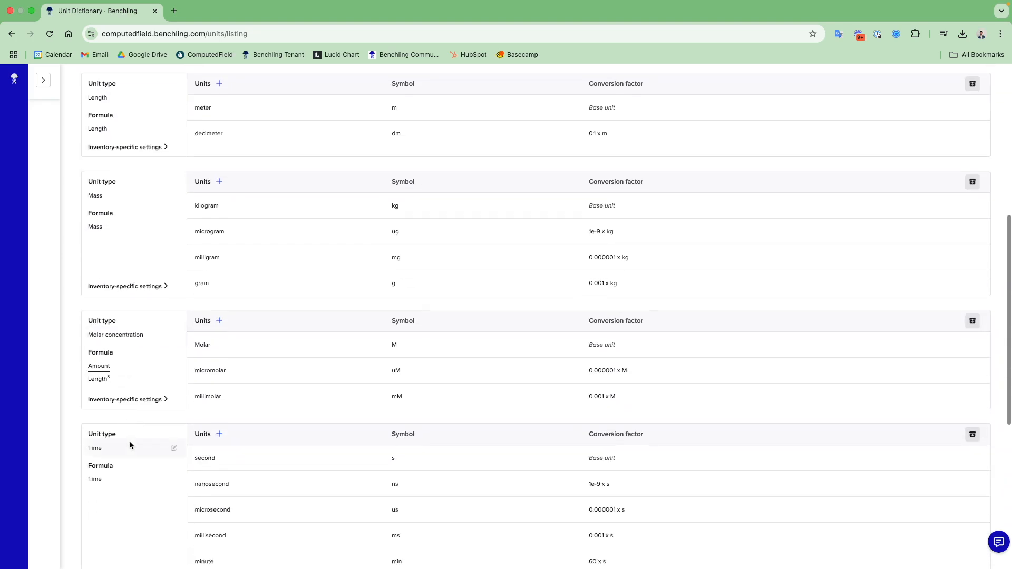
scroll(157, 421, up, 2)
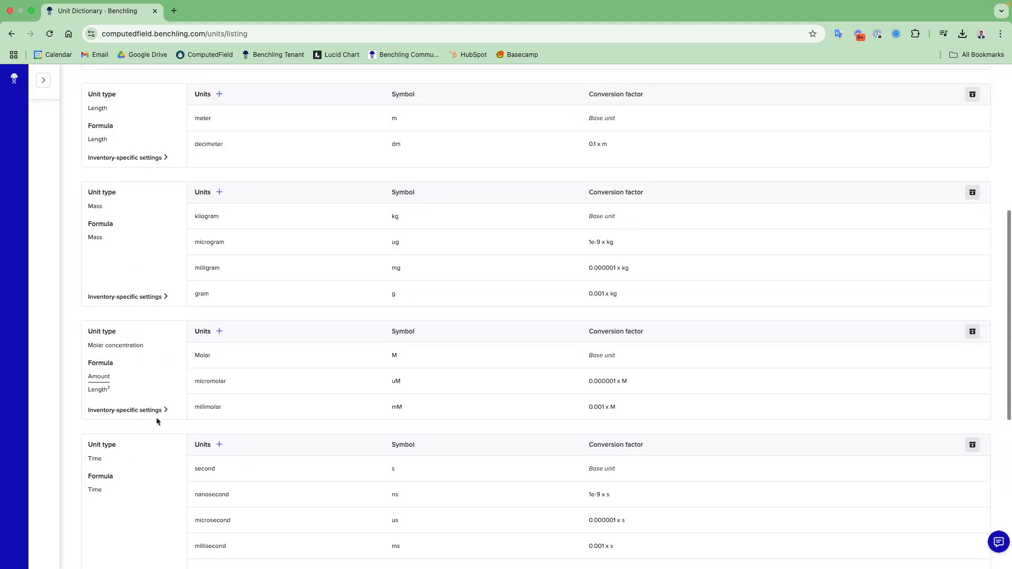
click(220, 331)
click(228, 428)
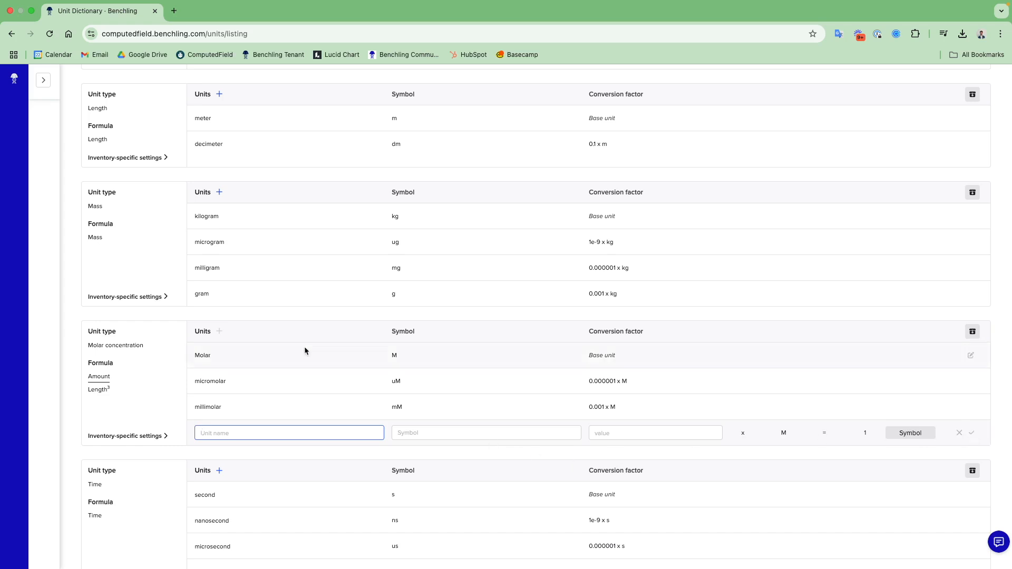
- Expand the settings navigation and open the list of result schemas
click(51, 86)
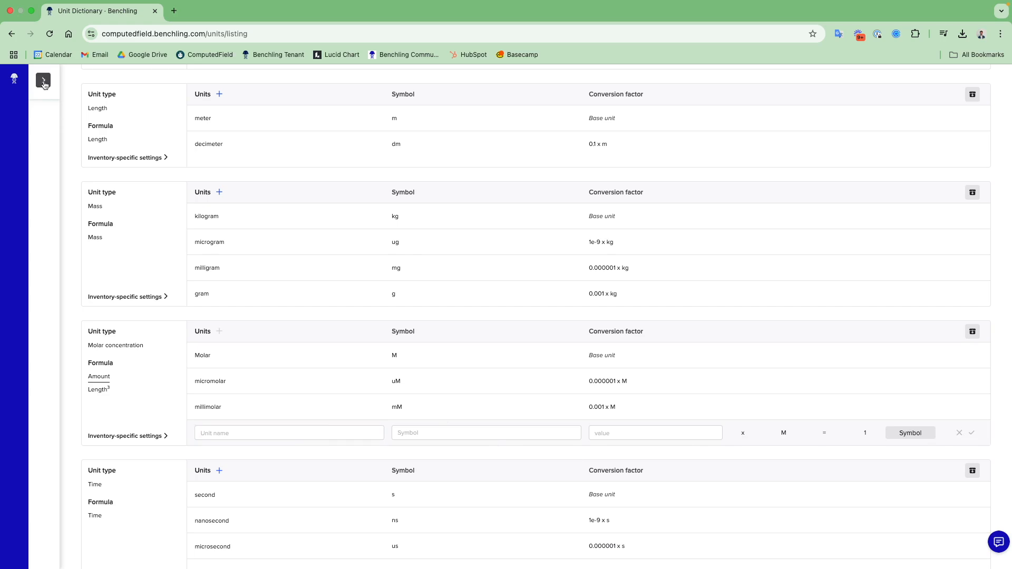
scroll(93, 391, down, 4)
scroll(92, 390, down, 2)
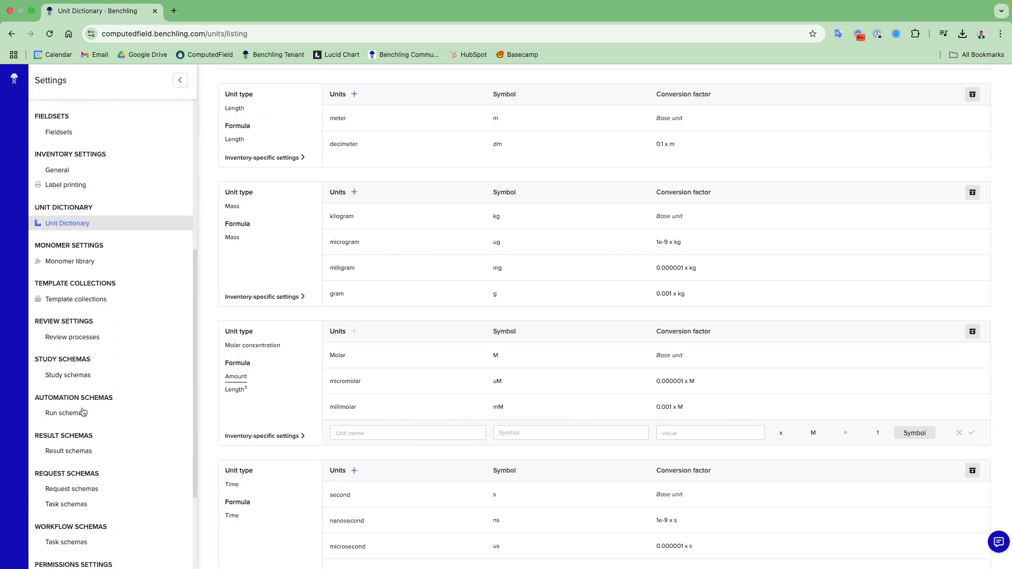
click(69, 450)
- Search the result schemas for oligo and open the DNA Oligo Concentration schema
click(364, 112)
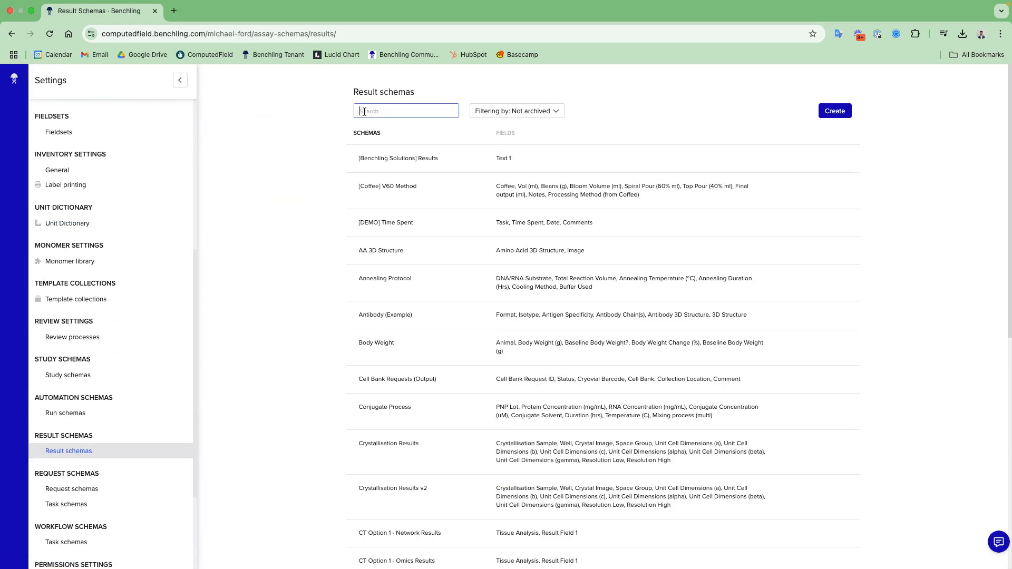
text(con)
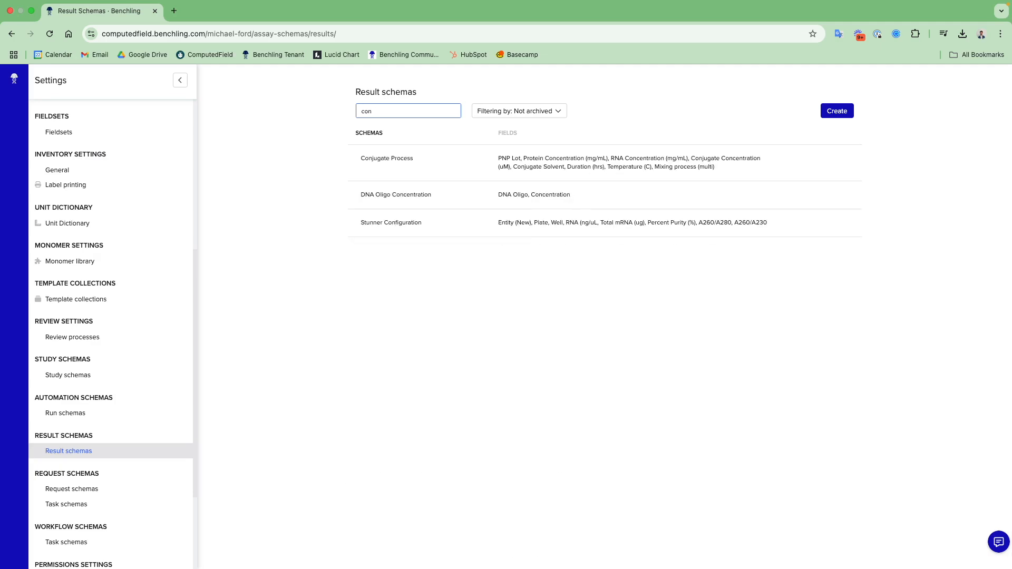
key(BackSpace)
key(BackSpace)
key(BackSpace)
text(oligo)
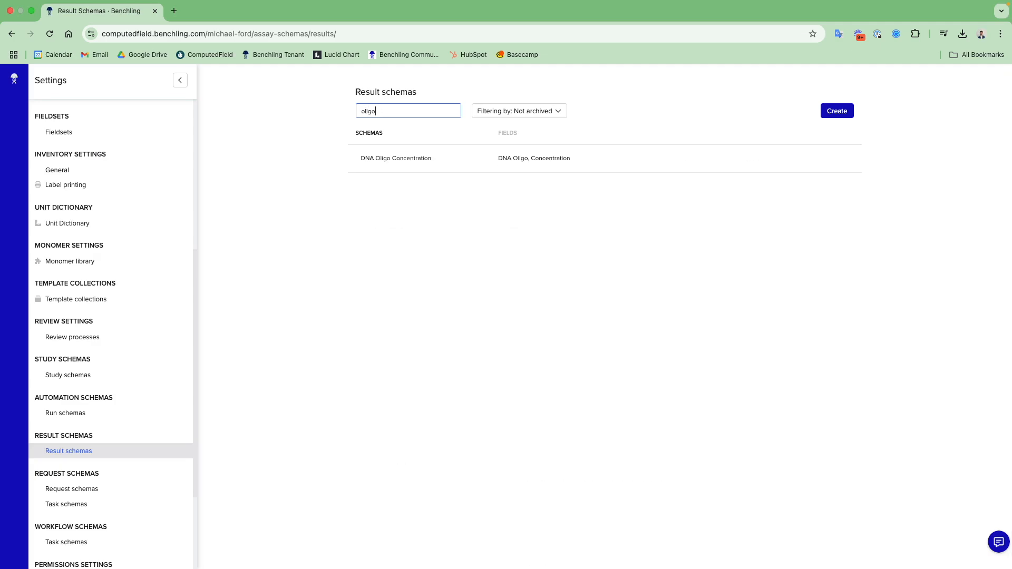
click(411, 160)
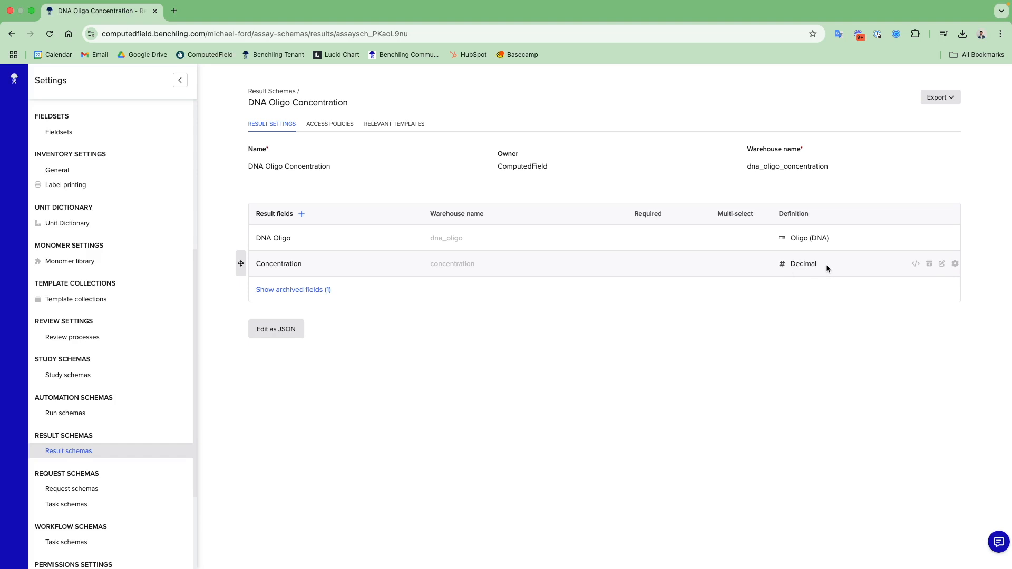
- Set the Concentration field's unit to micromolar (uM), save it, and return to the Unit Dictionary & Unit Aware Fields entry
click(955, 265)
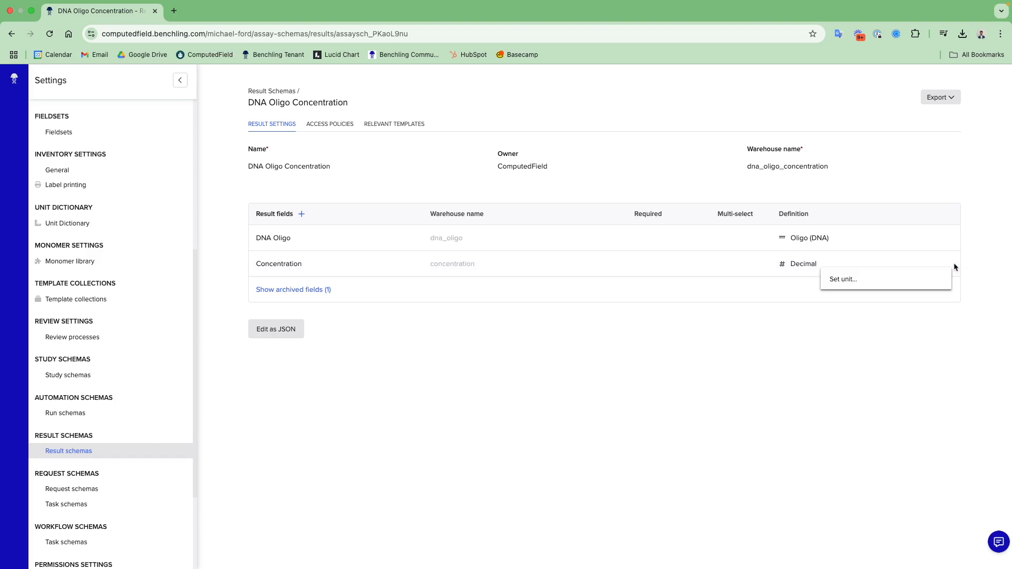
click(891, 277)
click(504, 180)
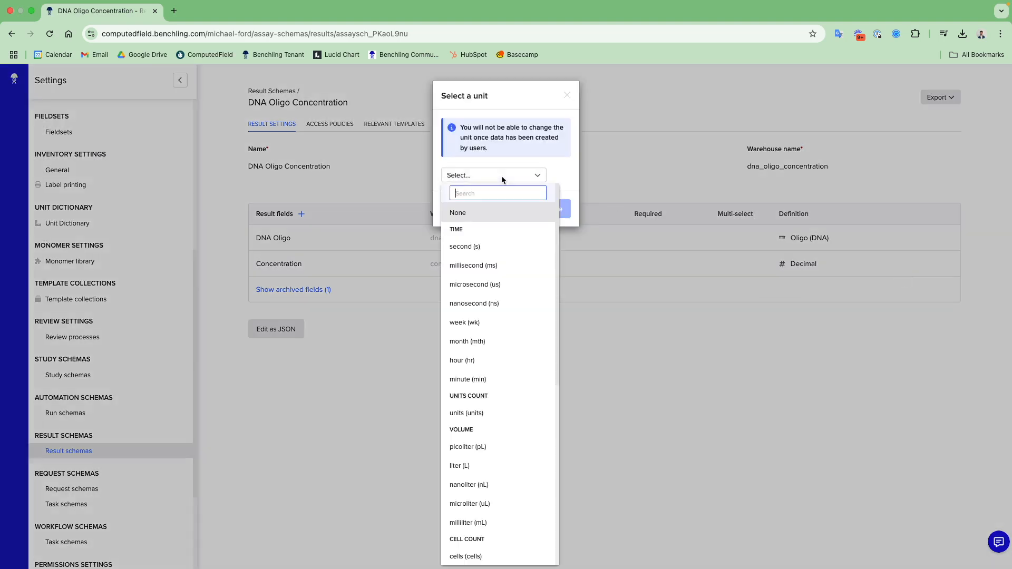
scroll(498, 253, down, 3)
scroll(496, 268, down, 5)
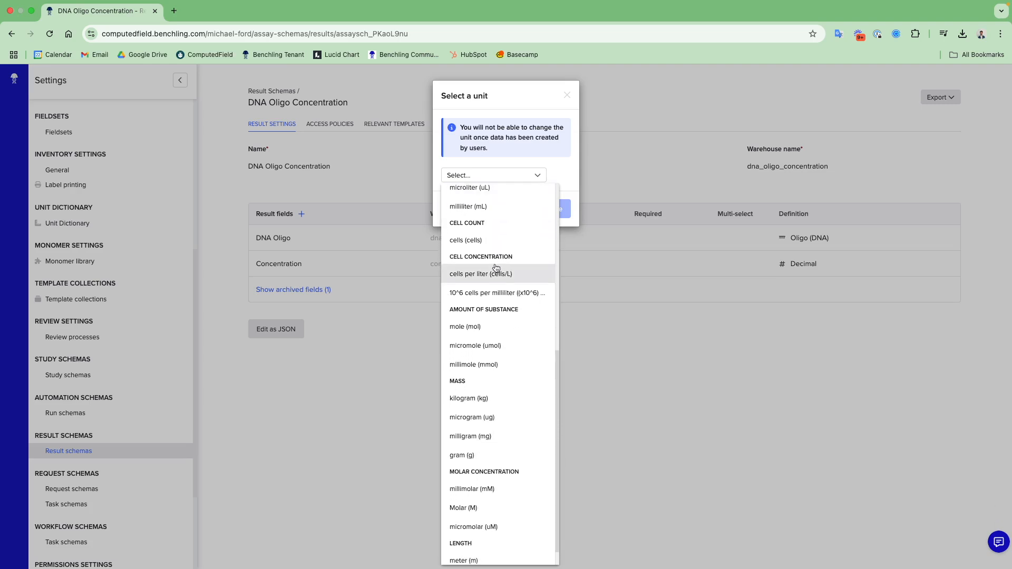
scroll(496, 268, down, 2)
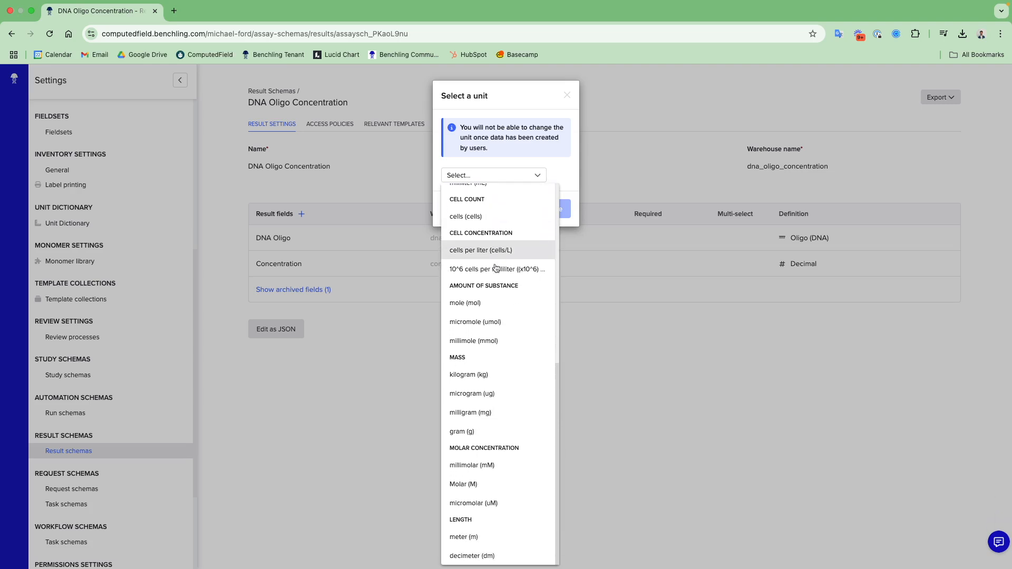
click(480, 505)
click(556, 214)
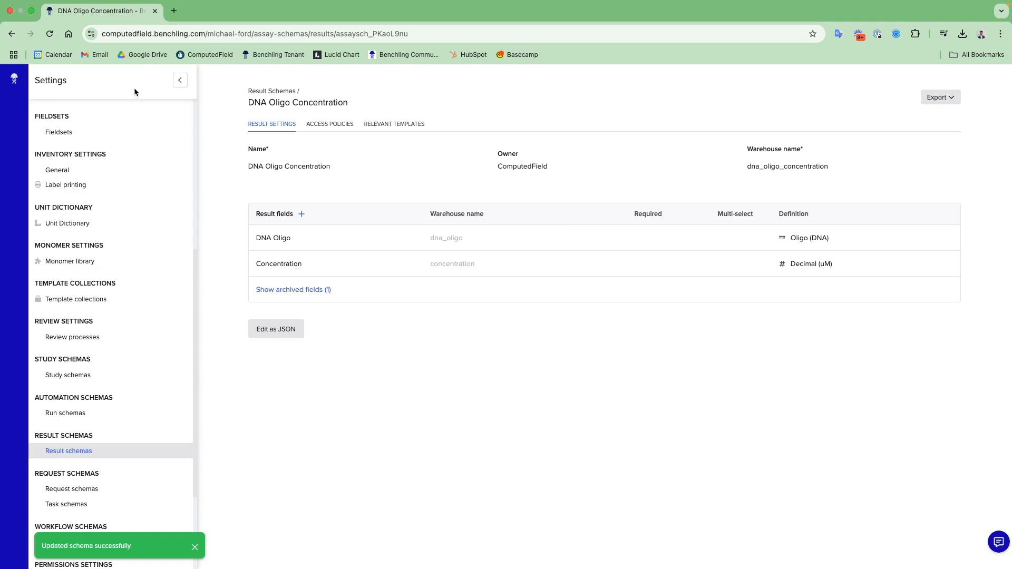
click(15, 79)
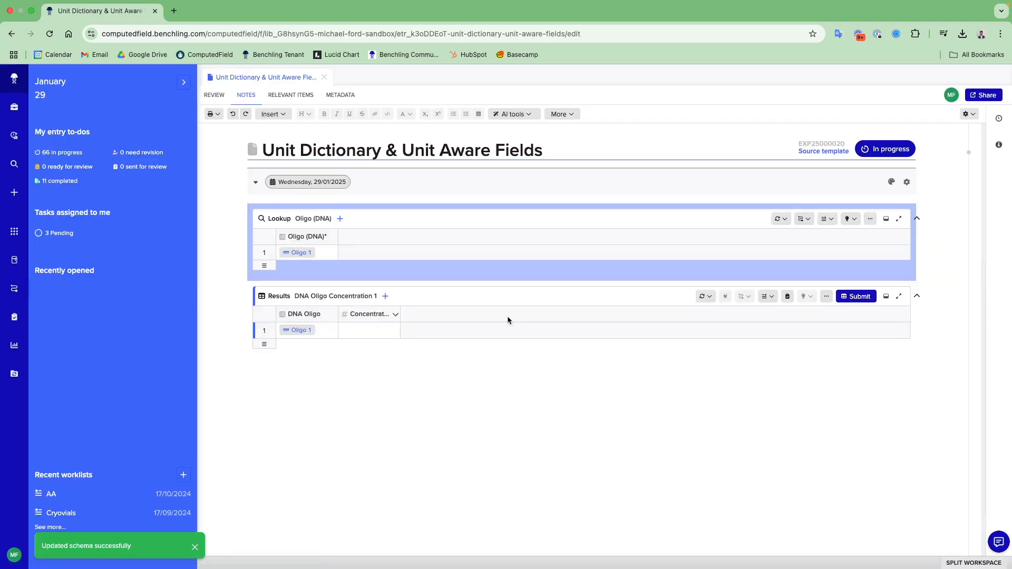
- Refresh the DNA Oligo Concentration results table in the notebook entry
click(706, 296)
click(726, 333)
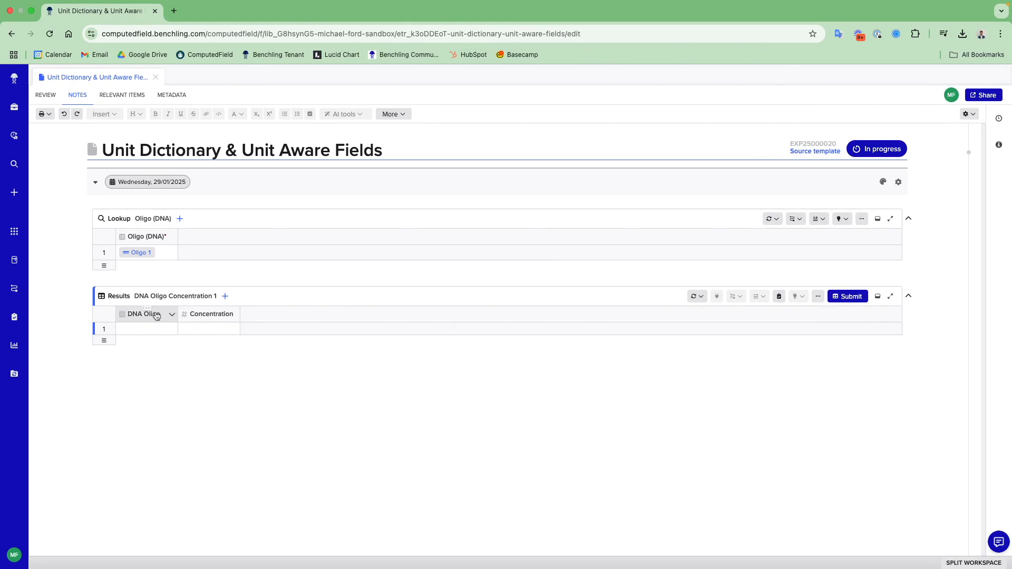
- Look at the import sources offered for the results table and the entity import options in the ComputedField registry
click(225, 295)
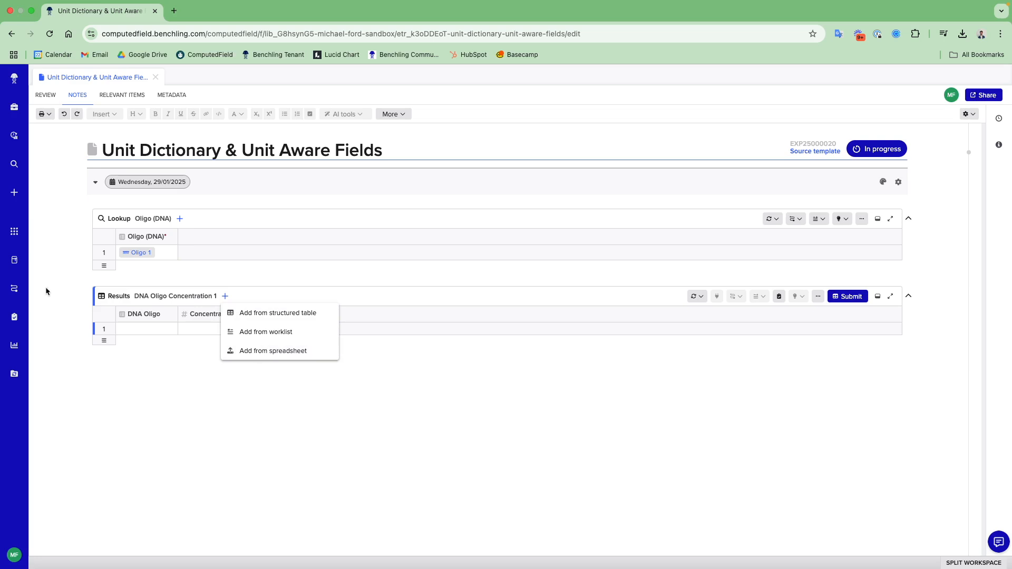
click(14, 231)
click(14, 230)
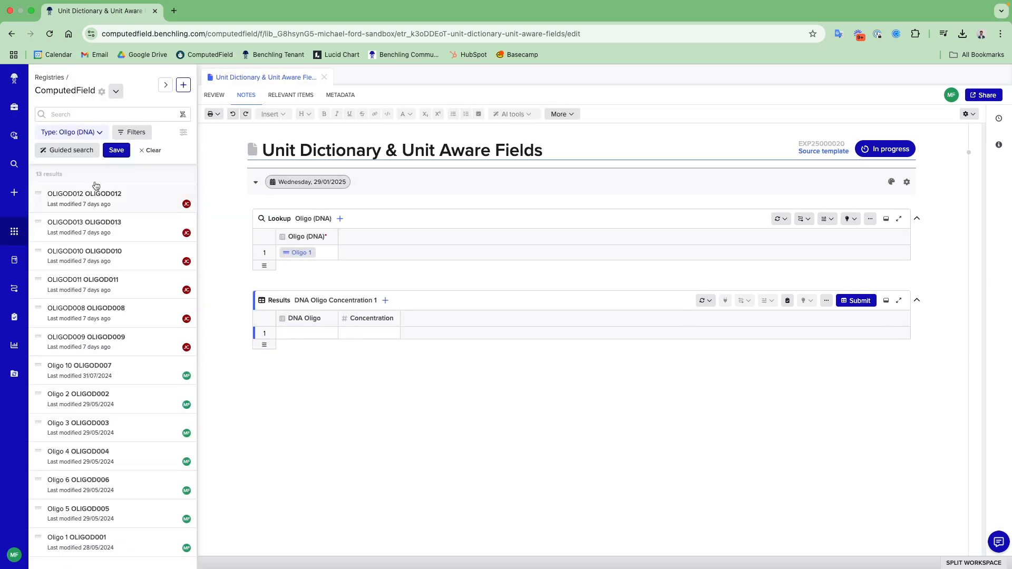
click(183, 85)
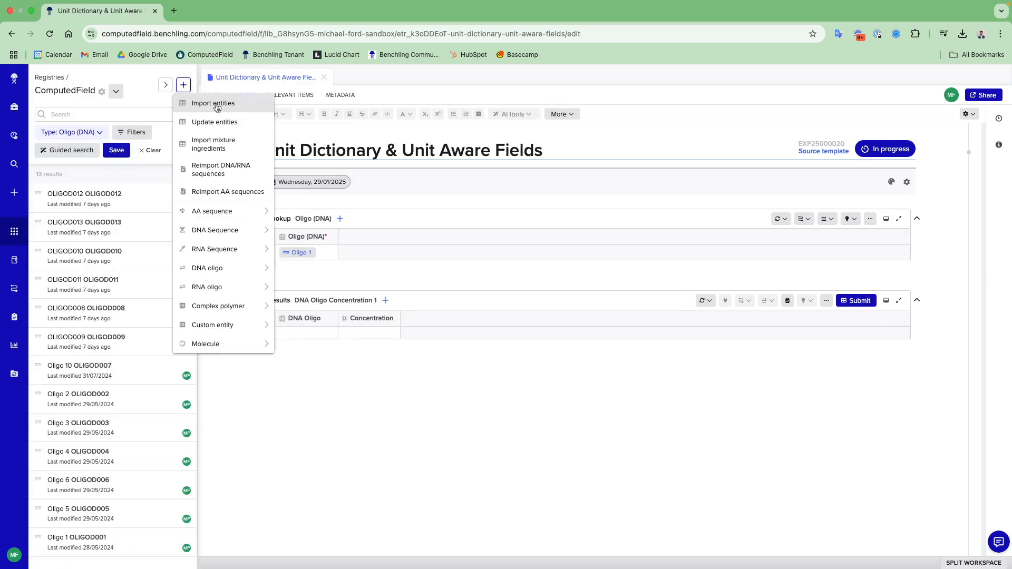
click(14, 233)
click(14, 233)
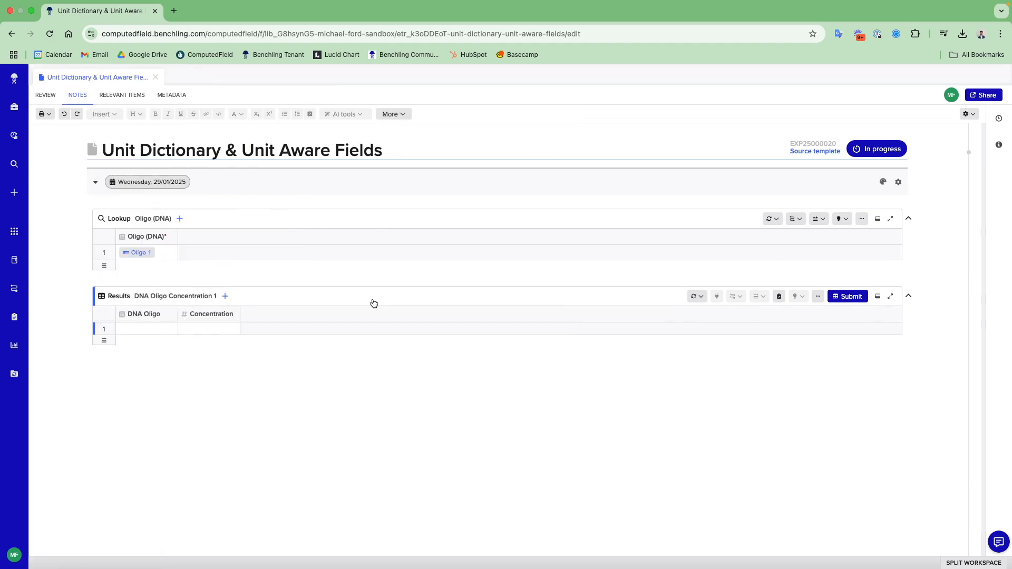
- Switch to the instrument data spreadsheet and copy the whole Sheet 1 table, including its header row
key(ctrl+Right)
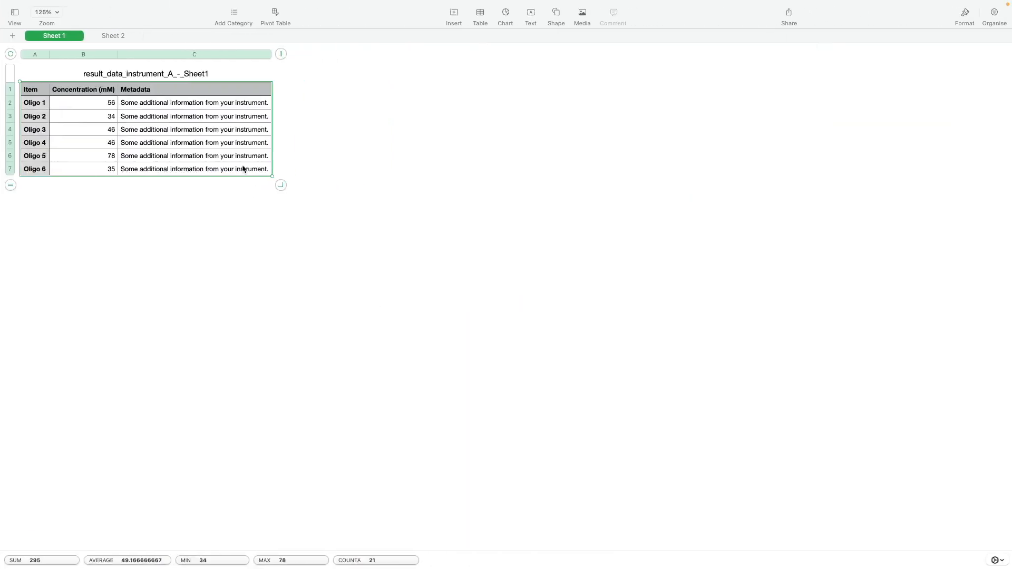
click(243, 169)
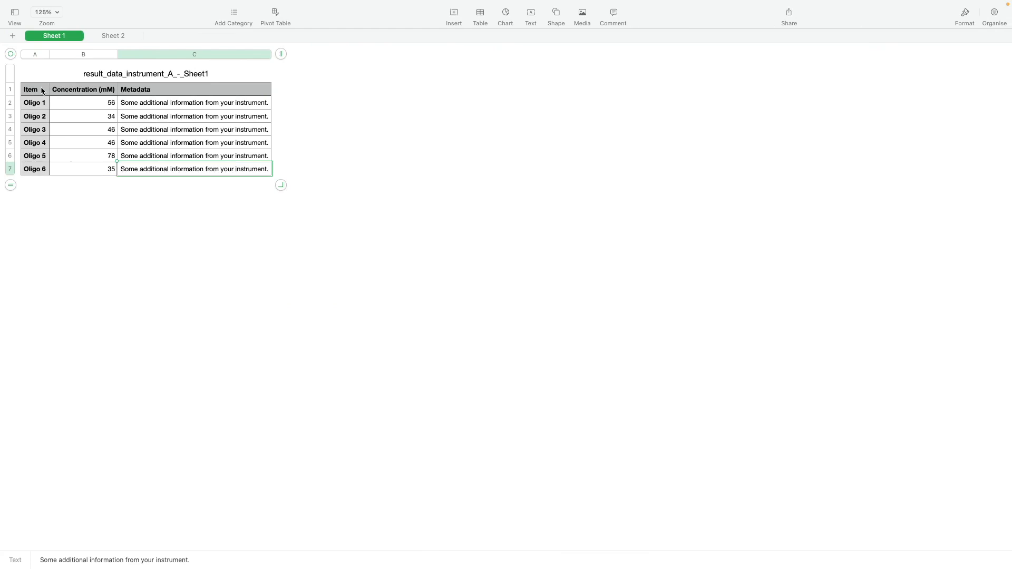
key(super+a)
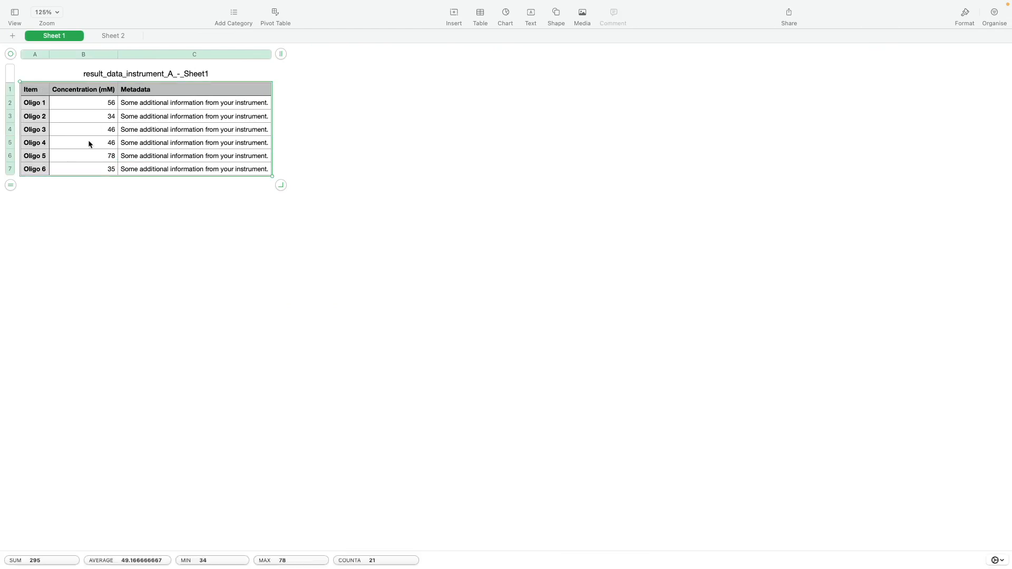
- Return to Benchling and start a spreadsheet import into the DNA Oligo Concentration results table, supplying the copied Sheet 1 data as raw text
key(ctrl+Left)
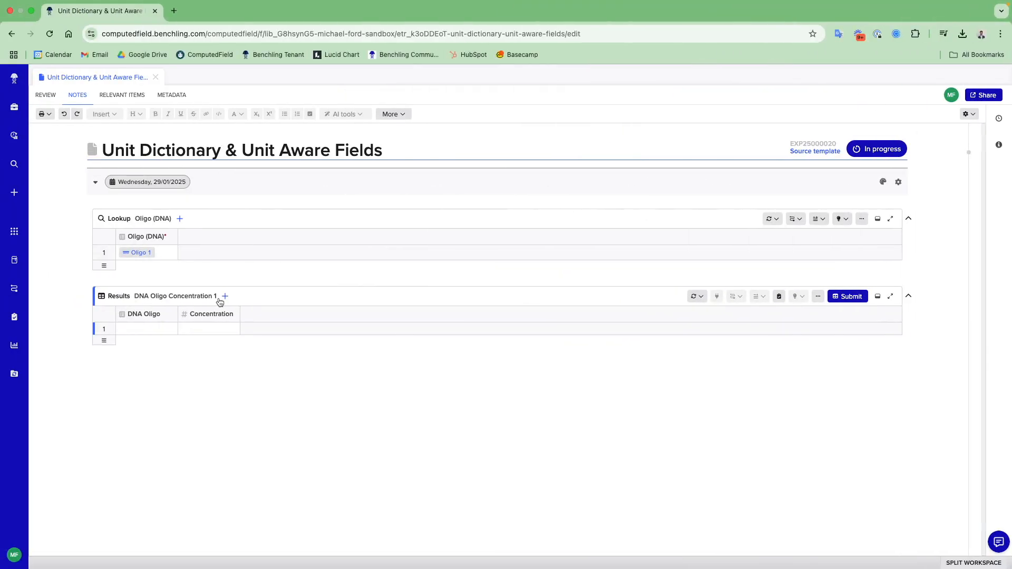
mouse_move(225, 296)
click(225, 297)
click(254, 347)
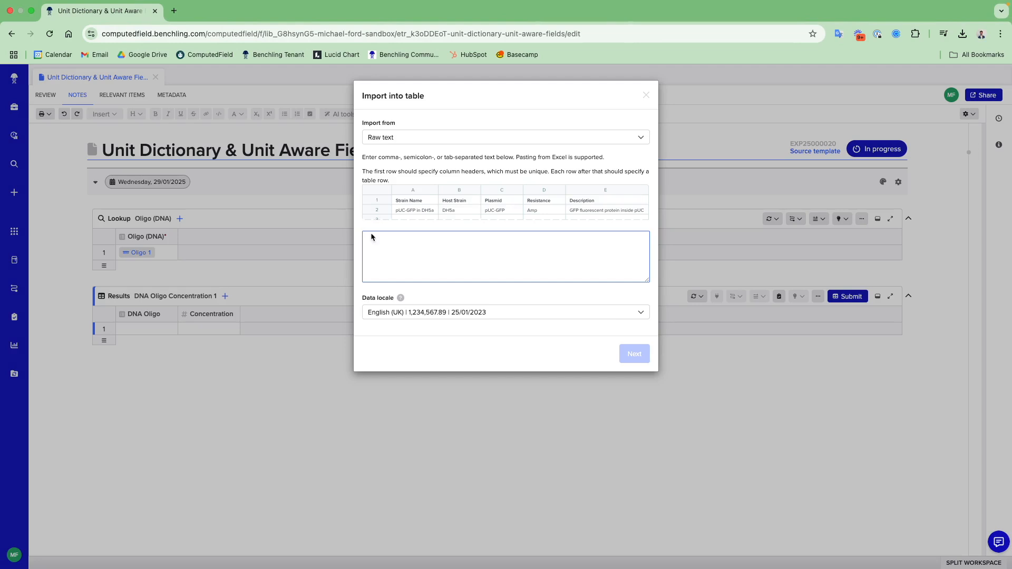
click(419, 138)
click(419, 174)
click(420, 246)
key(super+v)
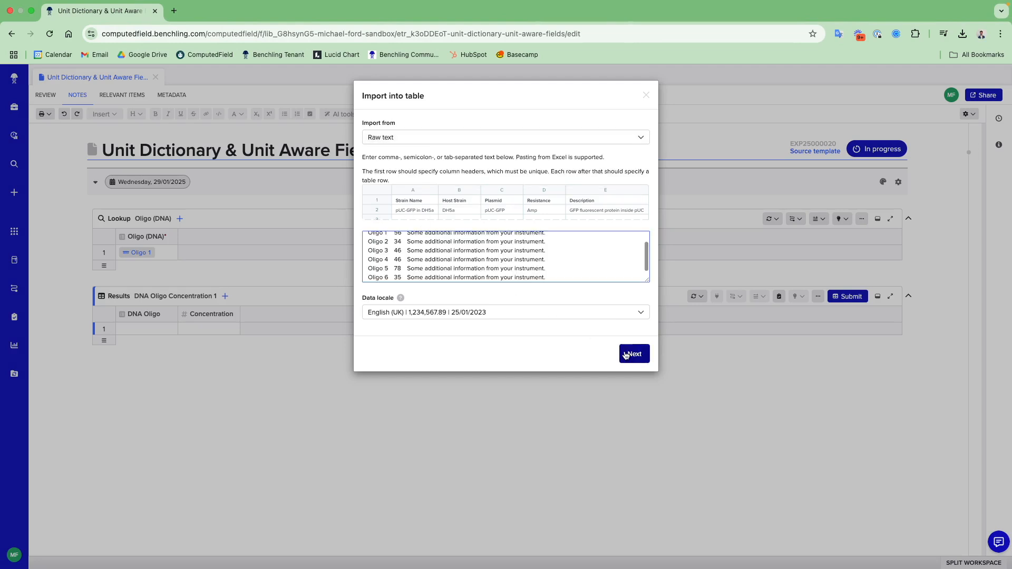
click(640, 355)
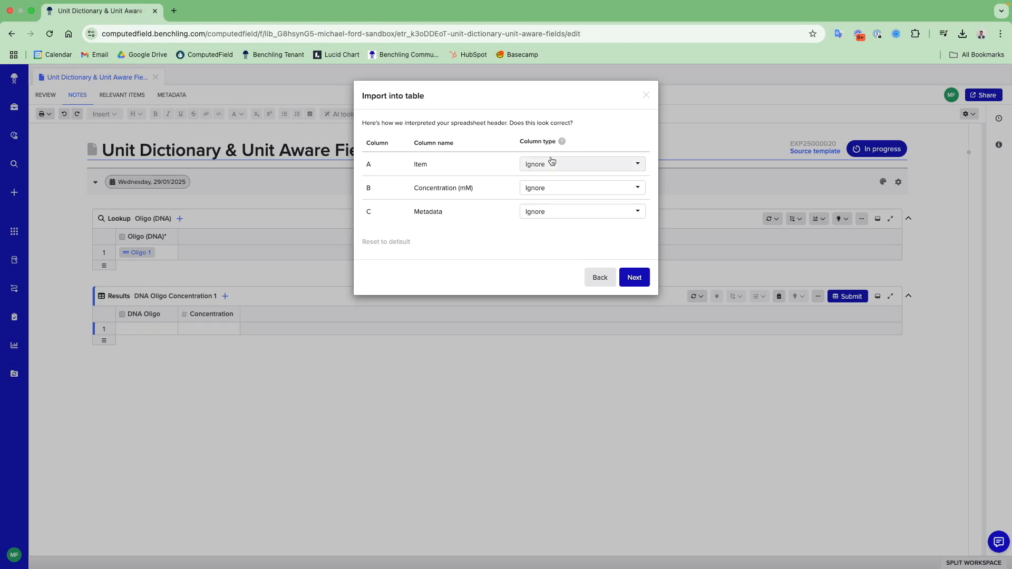
- Map the Item column to DNA Oligo and Concentration (mM) to Concentration (uM), leaving Metadata ignored, and continue the import
click(551, 161)
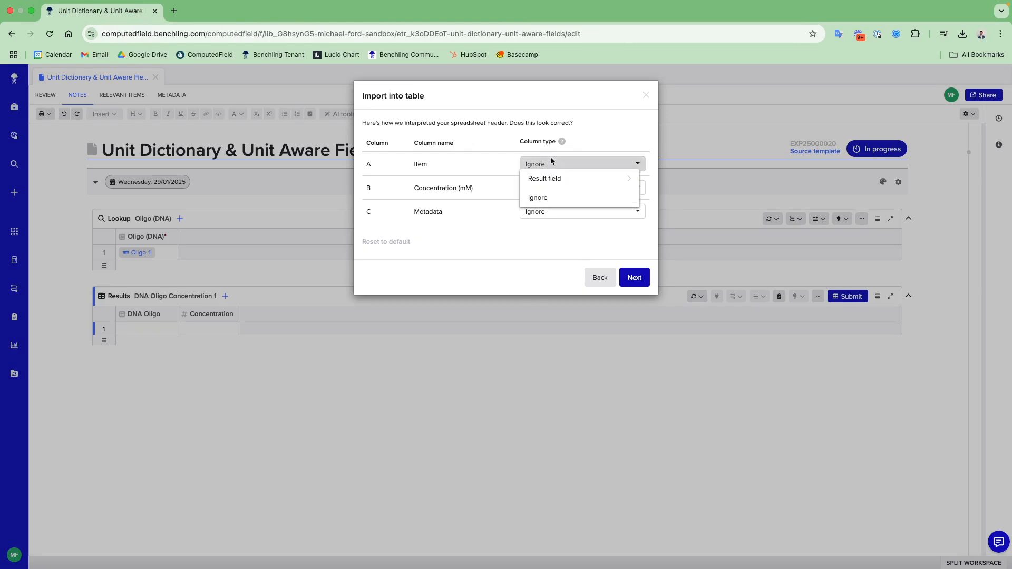
mouse_move(556, 184)
mouse_move(591, 180)
click(685, 182)
click(584, 188)
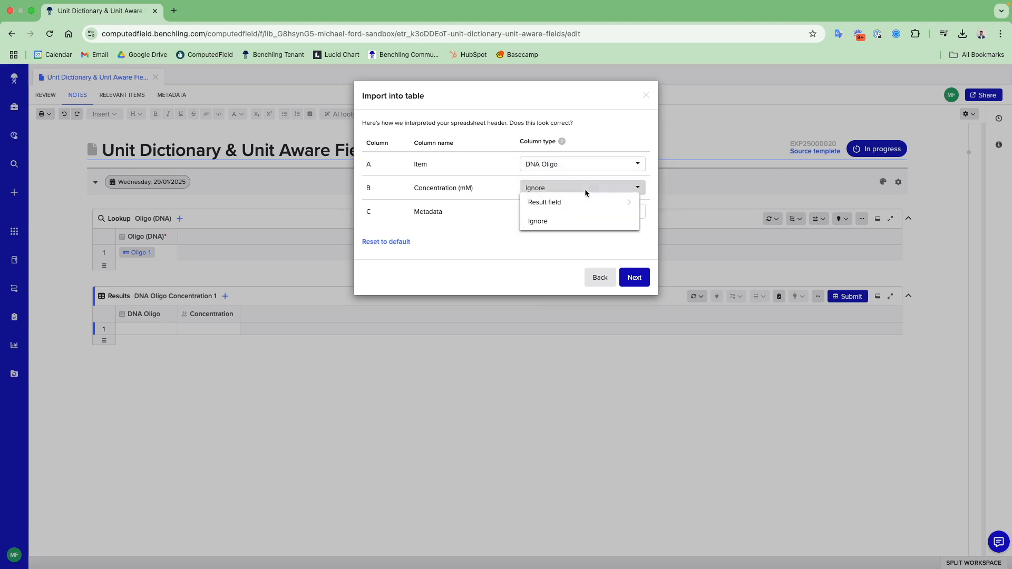
mouse_move(583, 202)
click(691, 219)
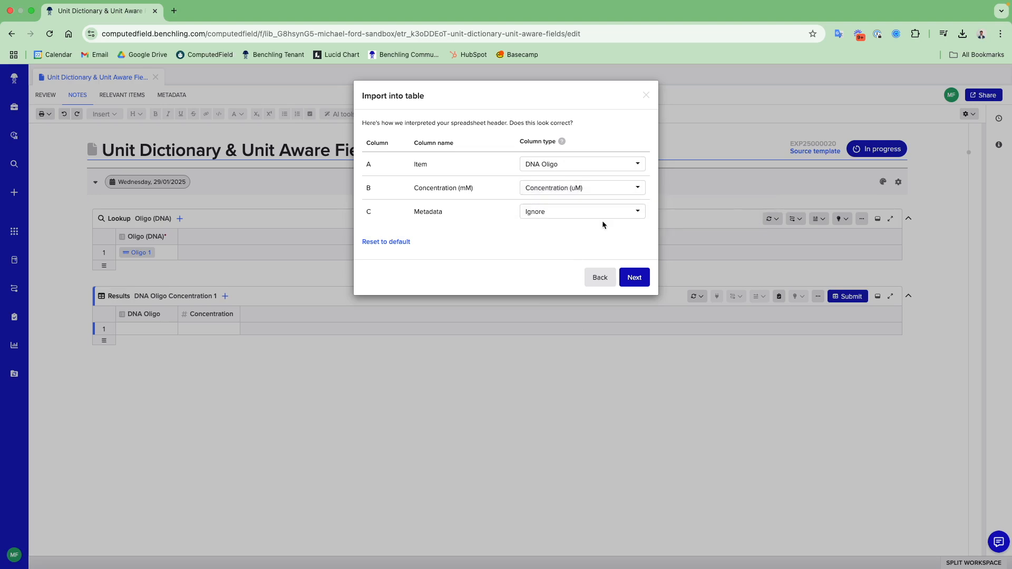
click(635, 278)
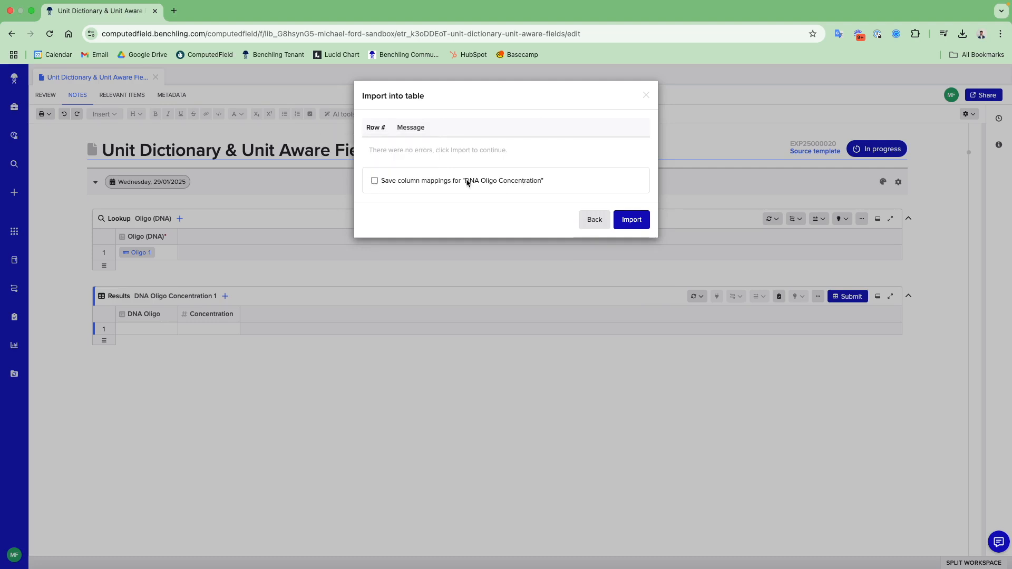
- Save the column mapping as "DNA Oligo Concentration Instrument A Output" and import the rows into the results table
click(373, 180)
click(404, 204)
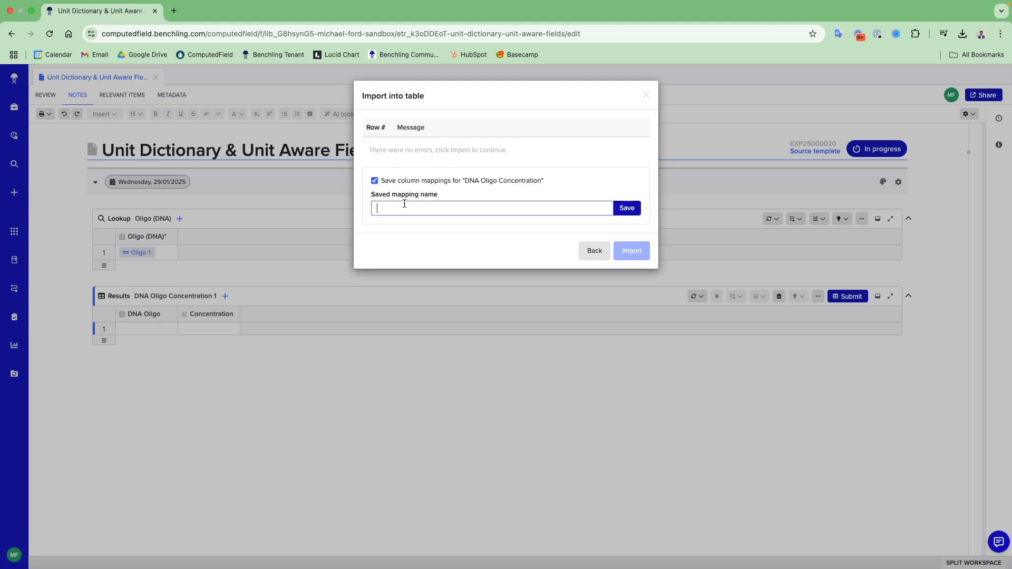
text(DNA Oligo Concentration Instrument A Output)
click(625, 211)
click(635, 224)
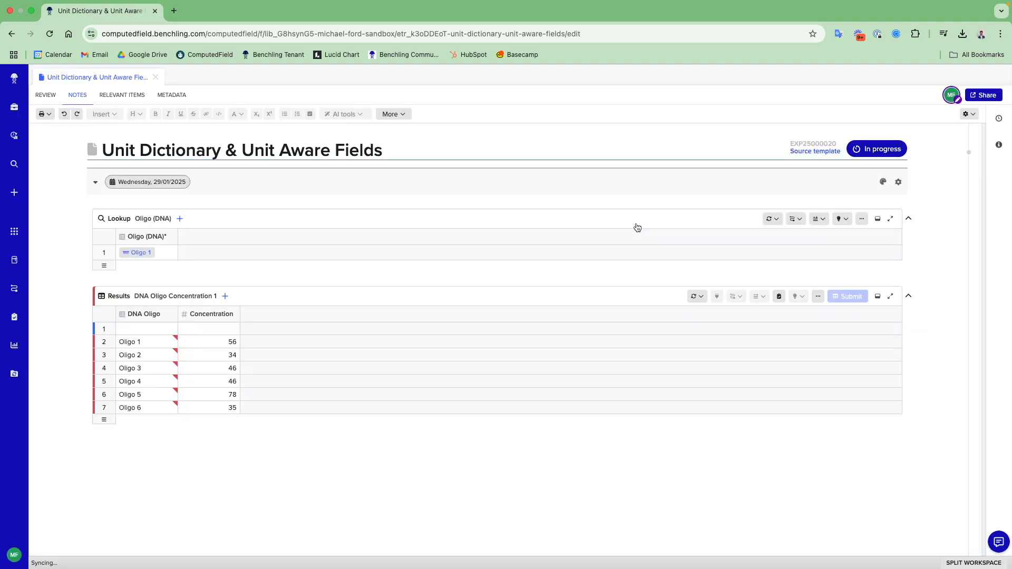
- Delete the empty first row of the results table and clear the imported values for Oligo 1 to Oligo 6
click(112, 330)
click(142, 358)
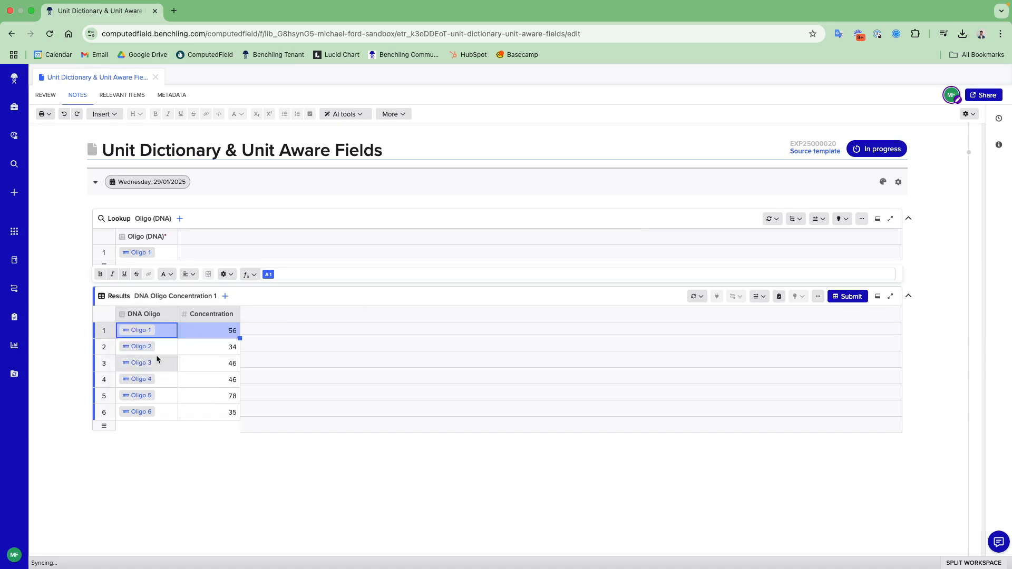
shift+click(231, 412)
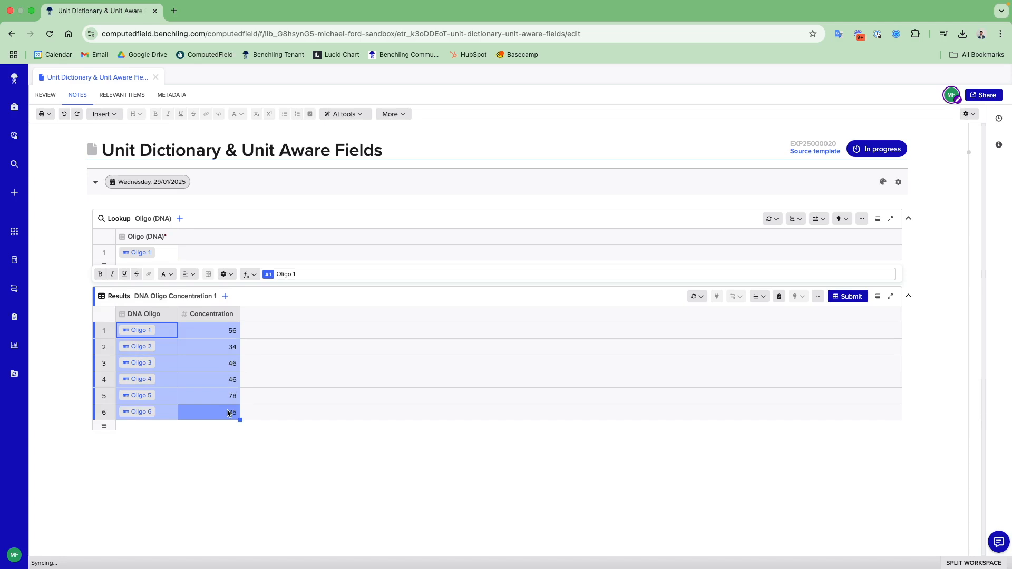
key(BackSpace)
- Switch to the instrument data spreadsheet and copy the whole Sheet 2 table with its headers
key(ctrl+Right)
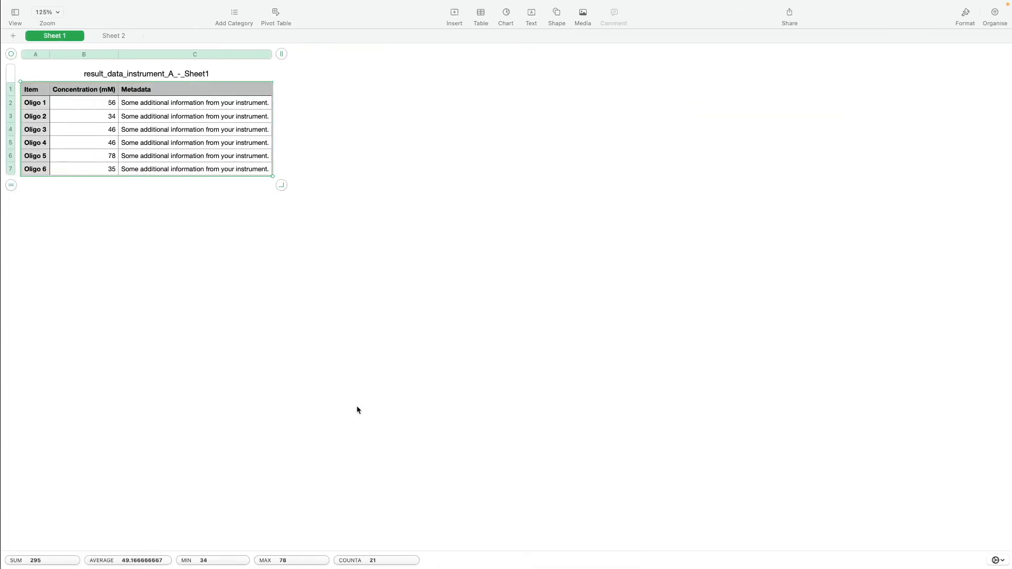
click(112, 36)
click(61, 93)
drag(72, 102, 215, 183)
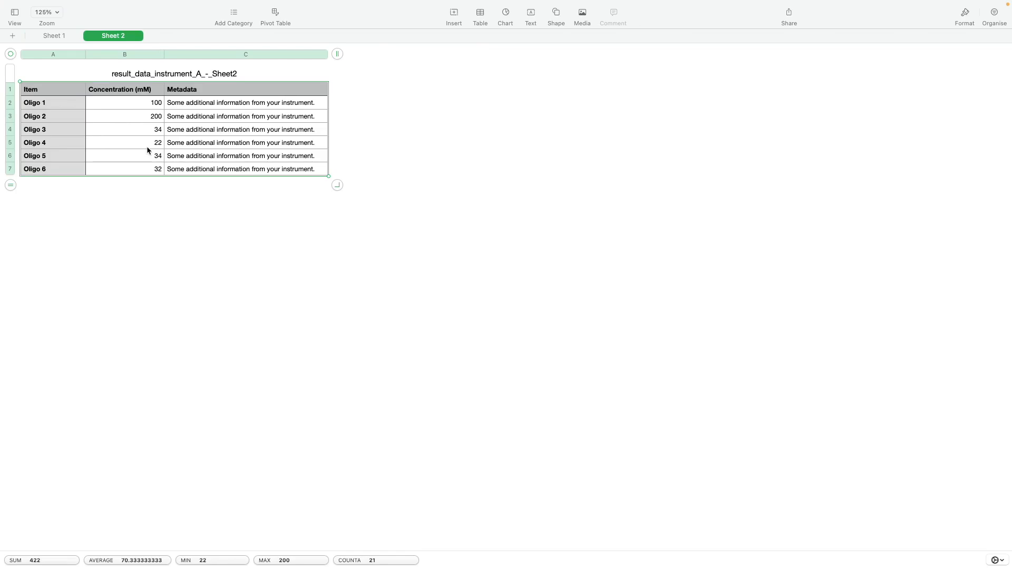
- Return to Benchling and start another spreadsheet import into the results table, supplying the copied Sheet 2 data
key(ctrl+Left)
click(227, 297)
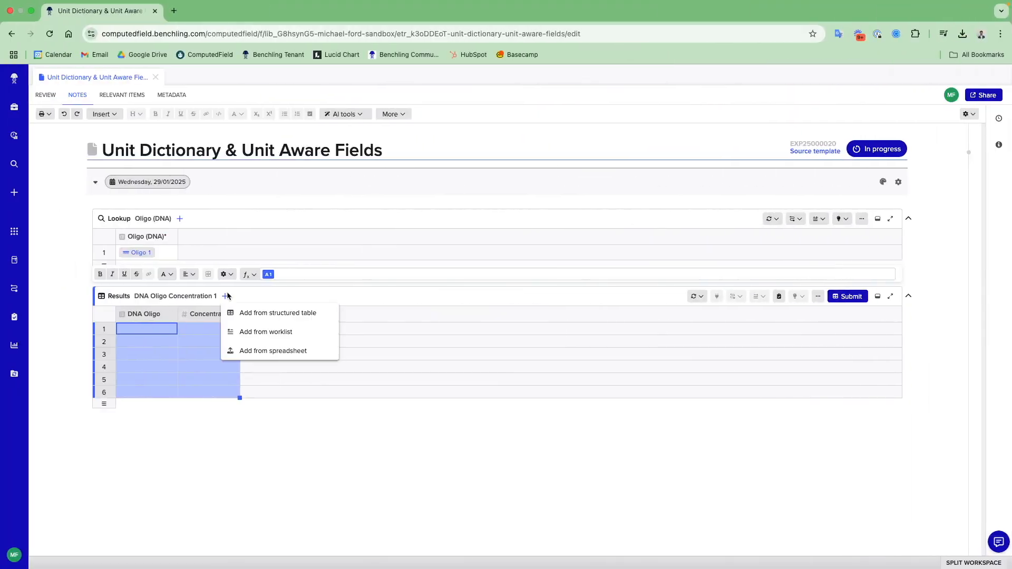
click(278, 355)
key(super+v)
click(634, 353)
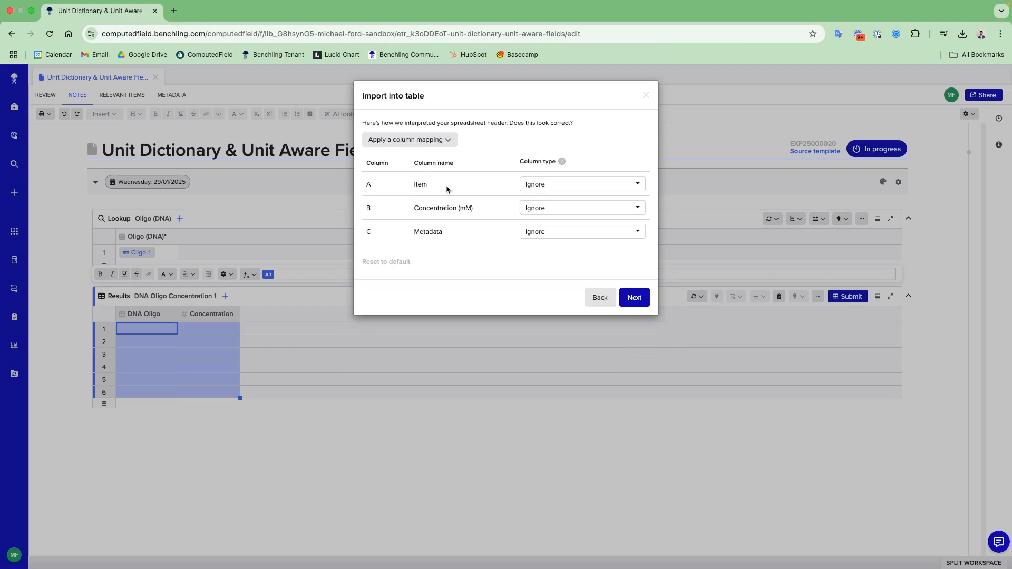
- Apply the saved "DNA Oligo Concentration Instrument A Output" column mapping and import the Sheet 2 rows
click(406, 141)
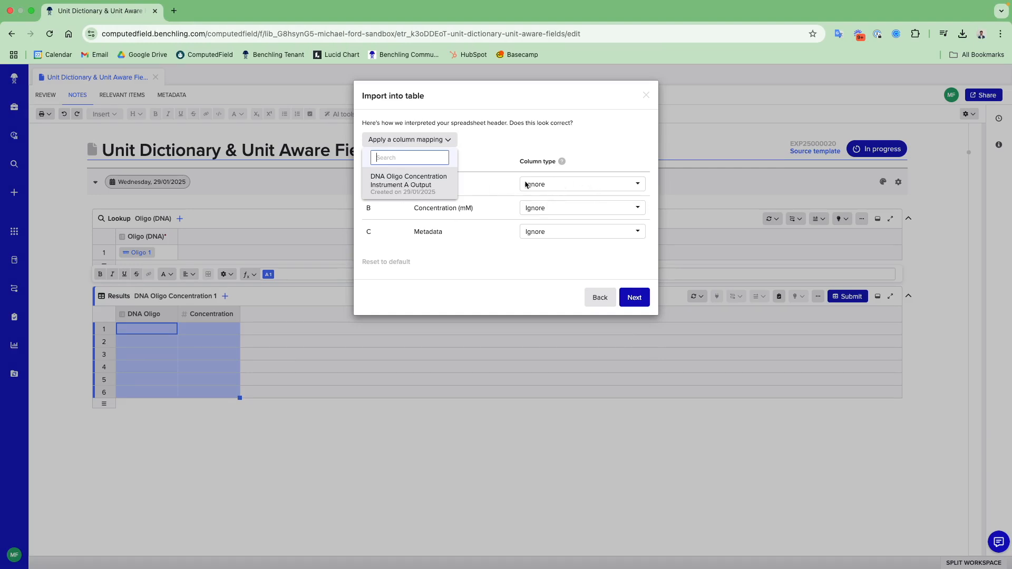
click(432, 191)
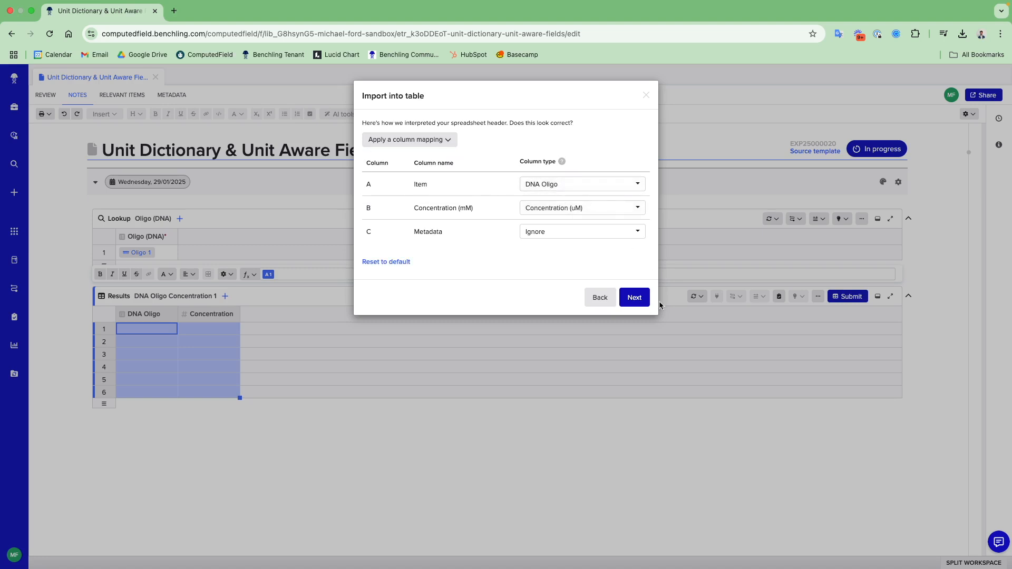
click(639, 296)
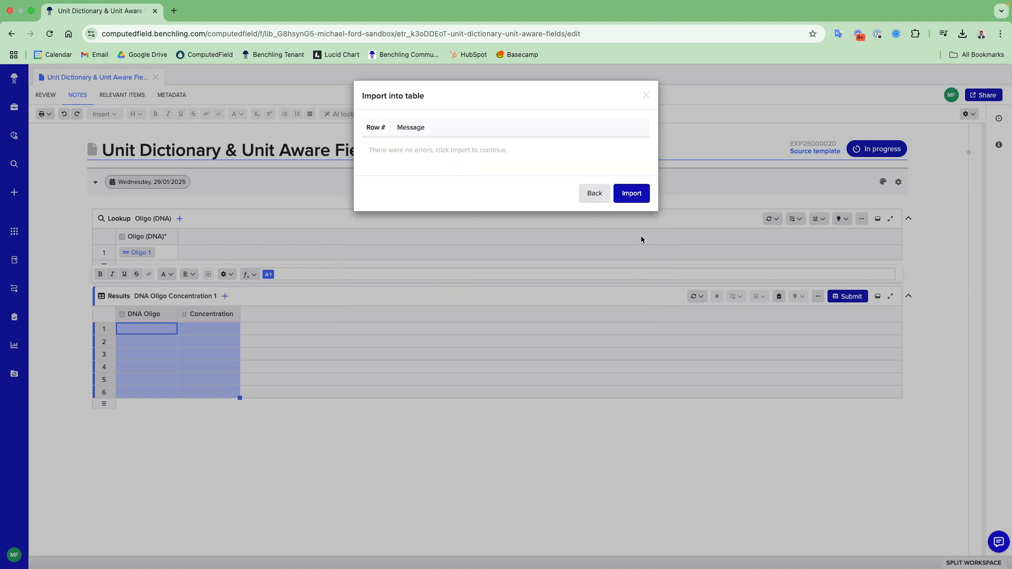
click(638, 197)
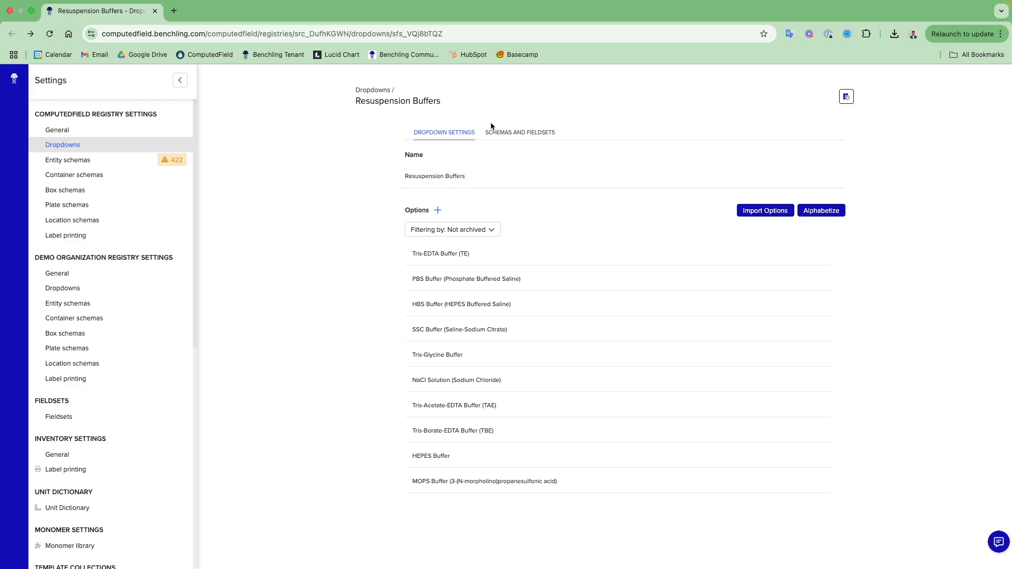
- View the schemas and fieldsets associated with the Resuspension Buffers dropdown
click(524, 136)
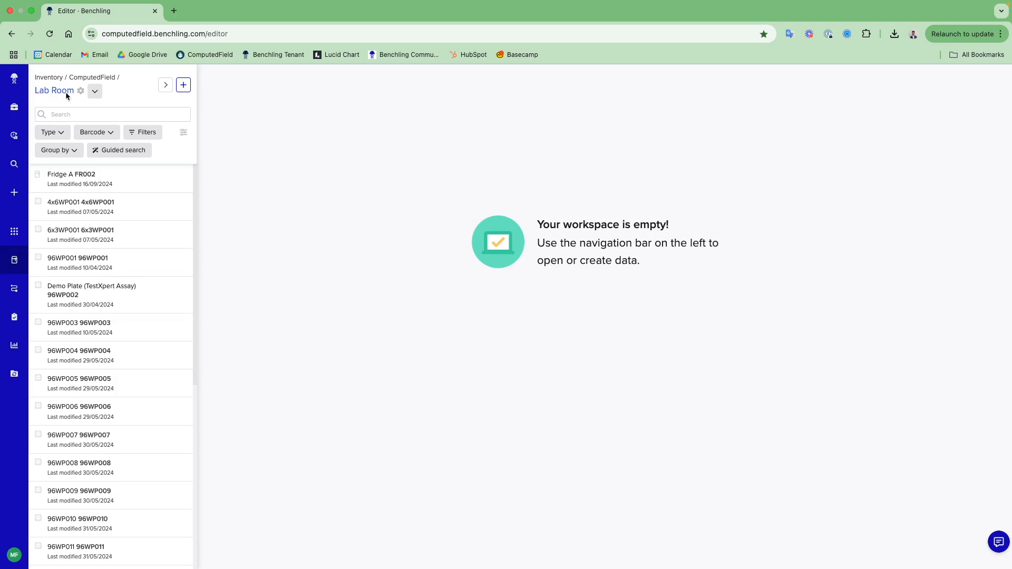
- Open the Lab Room inventory location and start exporting its location history
click(81, 92)
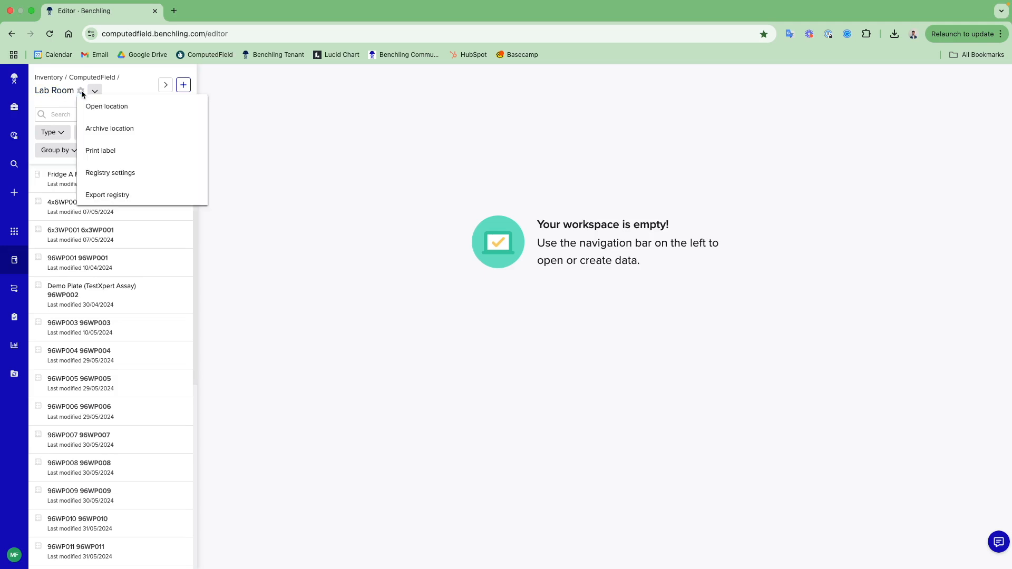
click(113, 115)
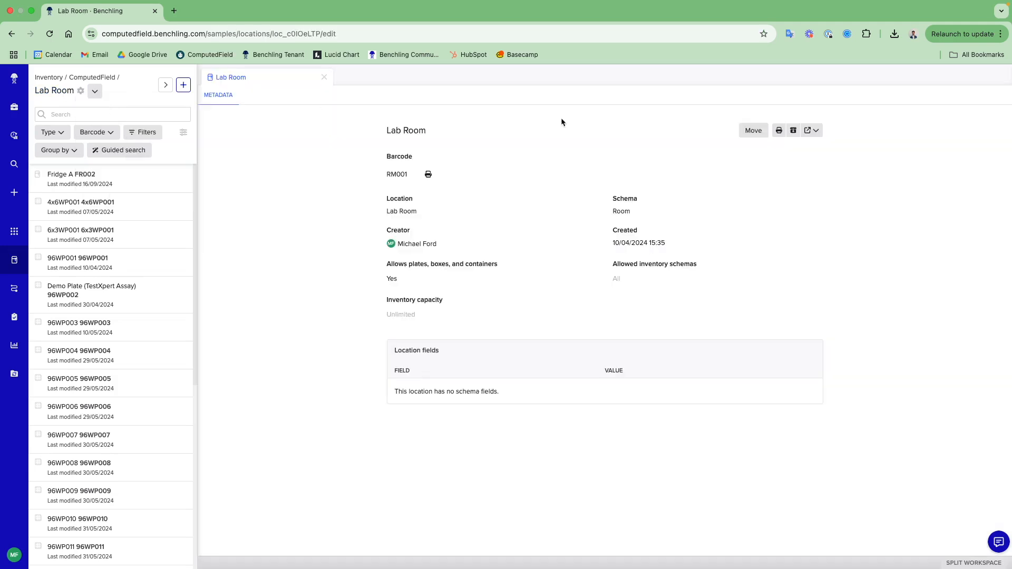
click(814, 131)
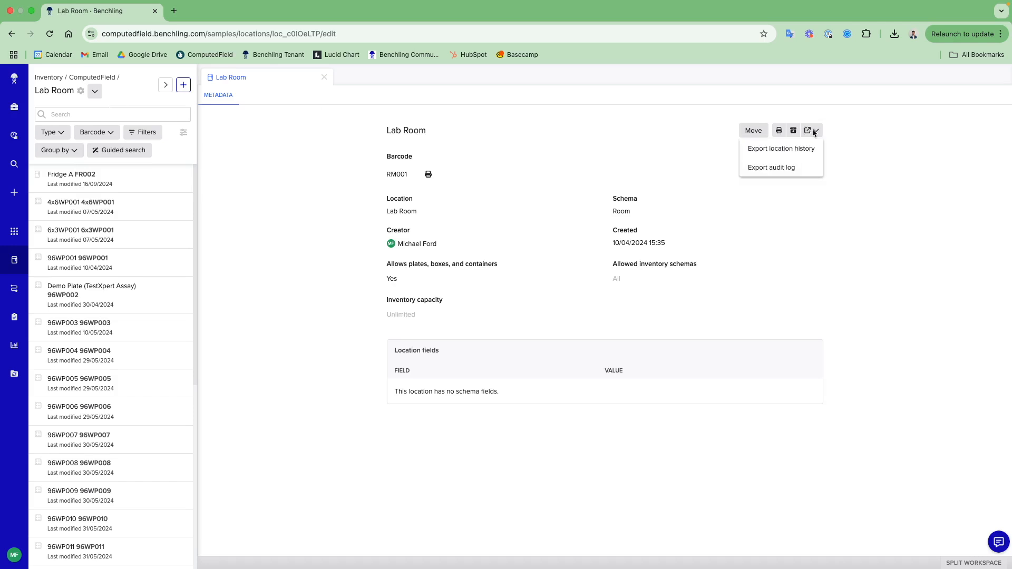
click(804, 151)
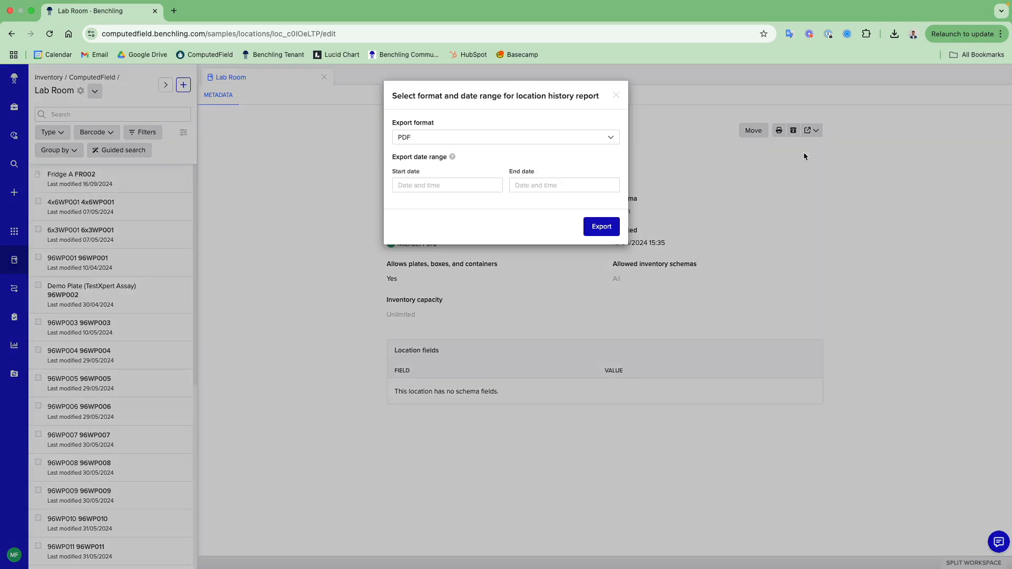
- Set the location history report's start date to 1 January 2025, fill in its end date, and export it as PDF
click(464, 190)
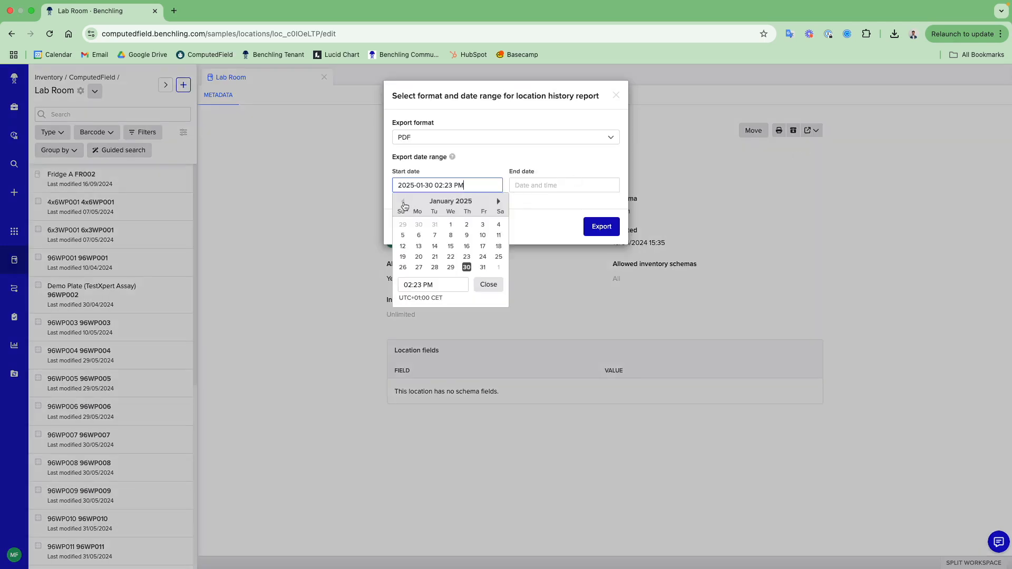
click(451, 225)
click(536, 187)
click(485, 219)
click(601, 226)
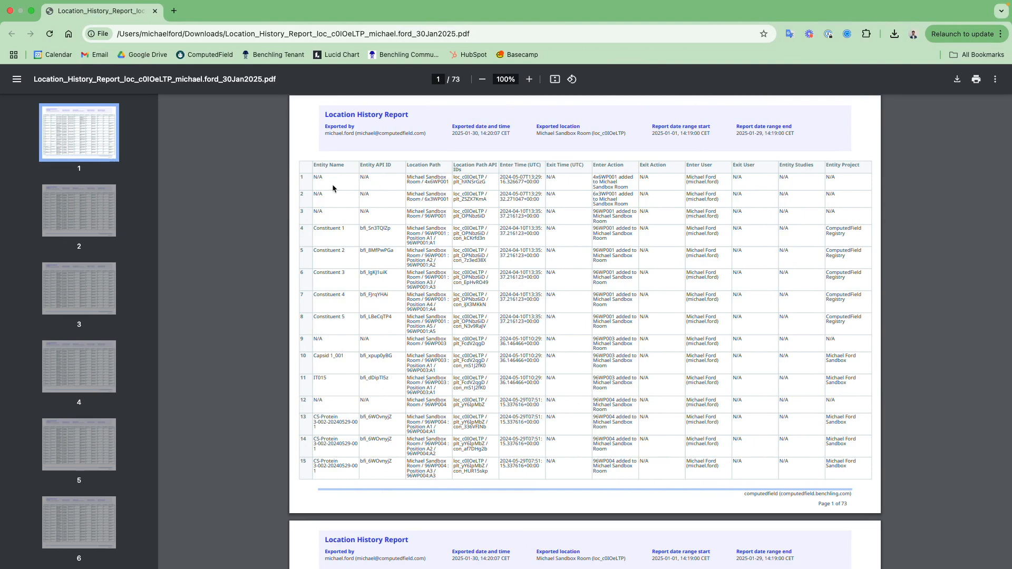
- Look through the entries on the first pages of the exported location history report PDF
scroll(564, 211, down, 6)
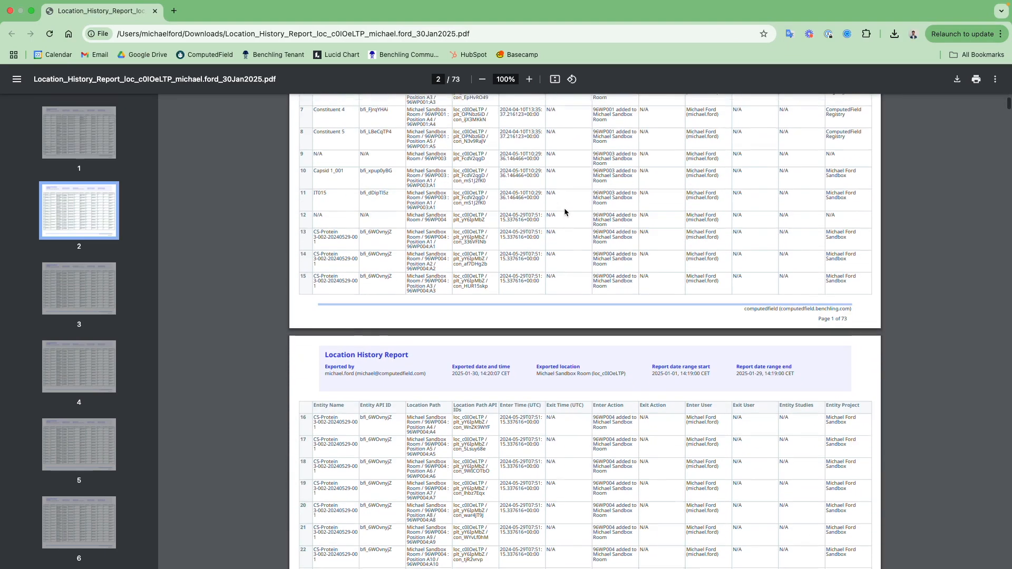
scroll(564, 210, down, 2)
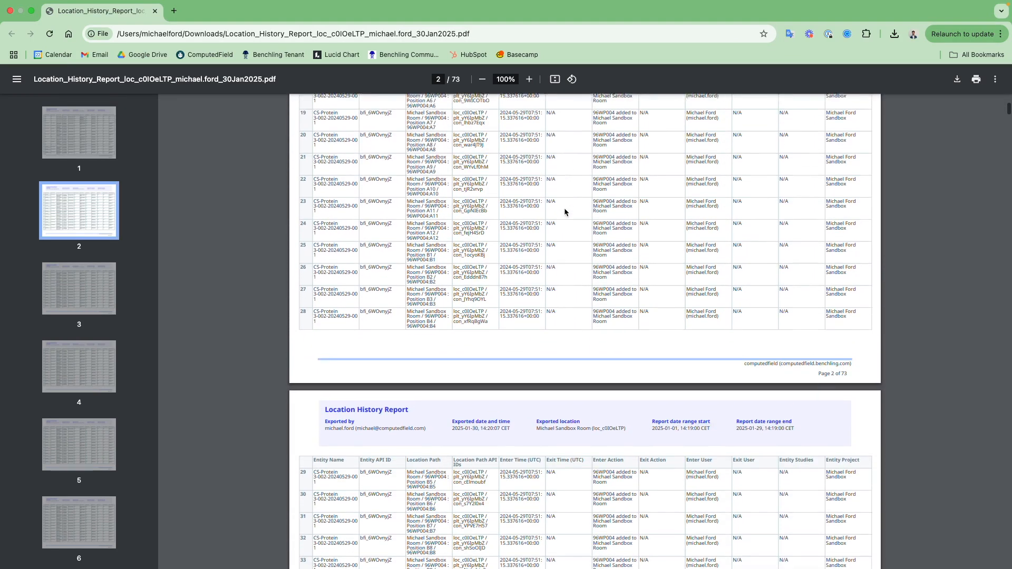
scroll(564, 211, up, 12)
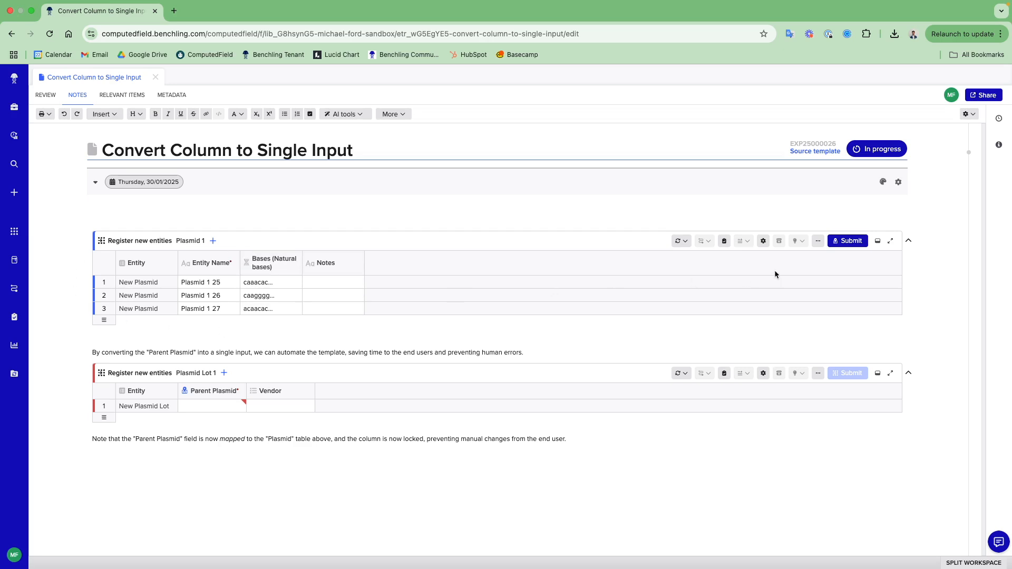
- Submit the Plasmid 1 registration table to register its three new plasmids
click(845, 241)
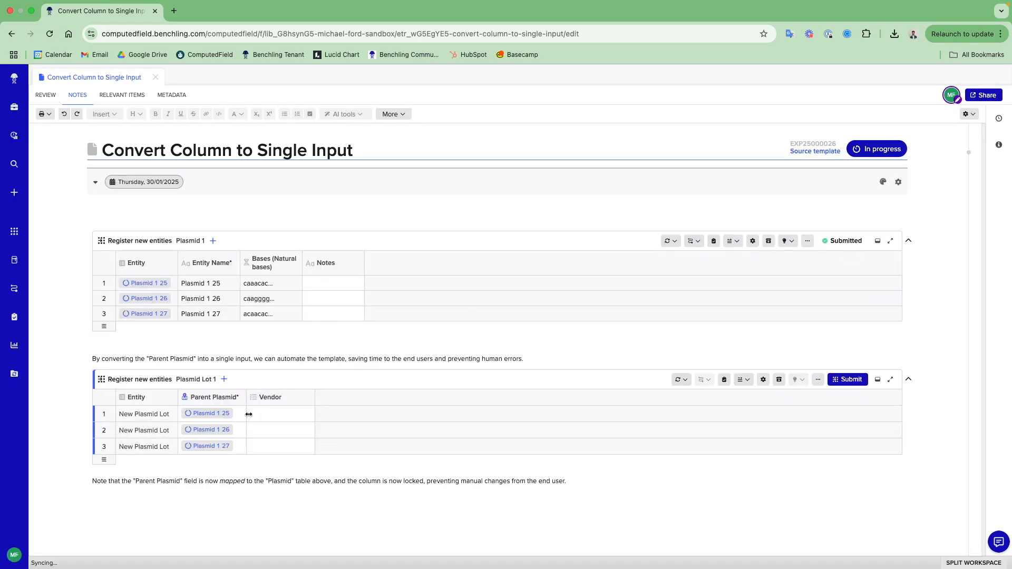
- Fill the Vendor column with Vendor A for all three Plasmid Lot rows, and clear those cells again
click(288, 420)
click(288, 420)
click(297, 361)
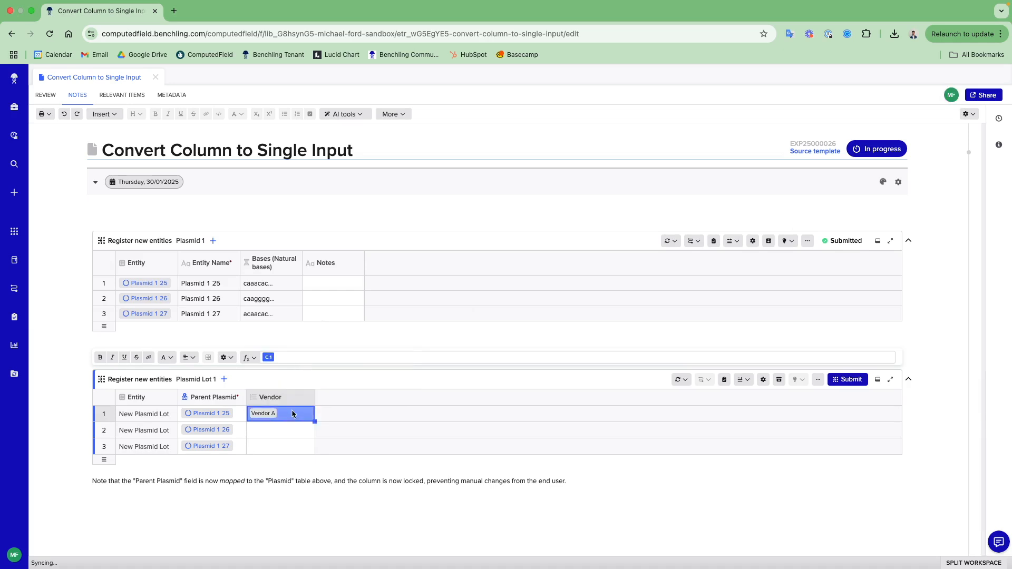
drag(311, 423, 297, 445)
click(299, 435)
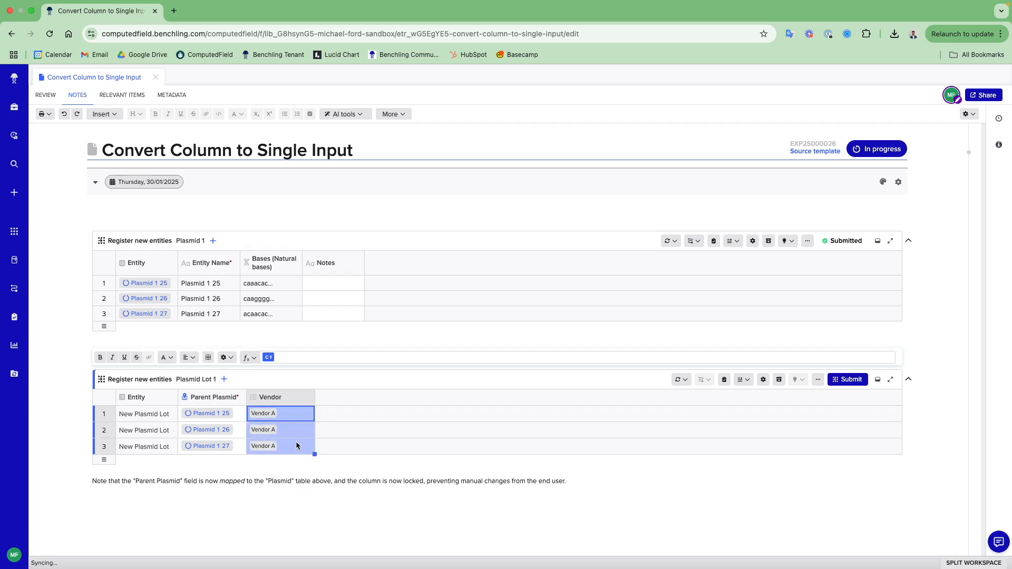
key(Delete)
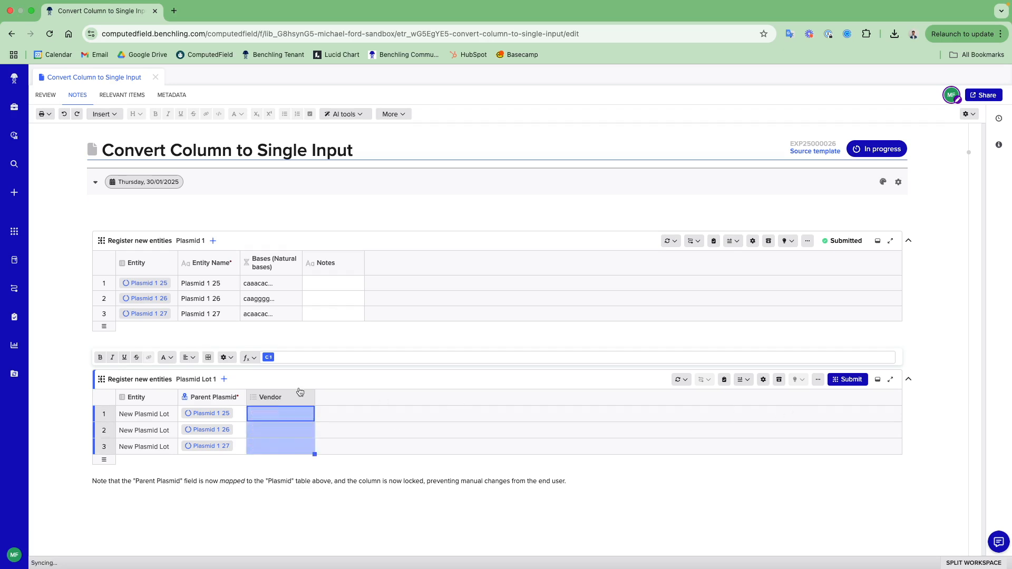
- Convert the Vendor column of the Plasmid Lot 1 table into a single input and set it to Vendor A
right_click(286, 395)
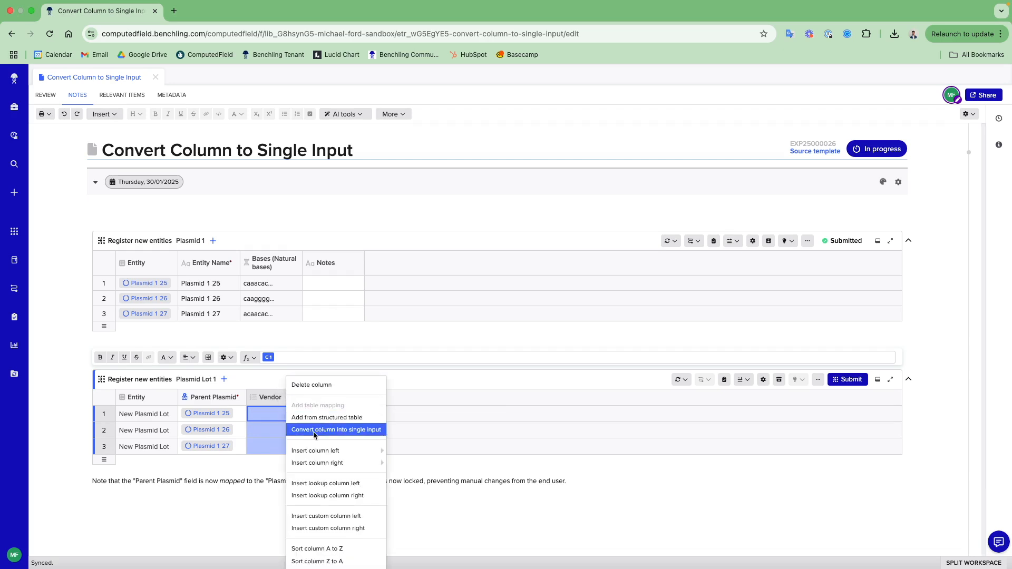
click(338, 430)
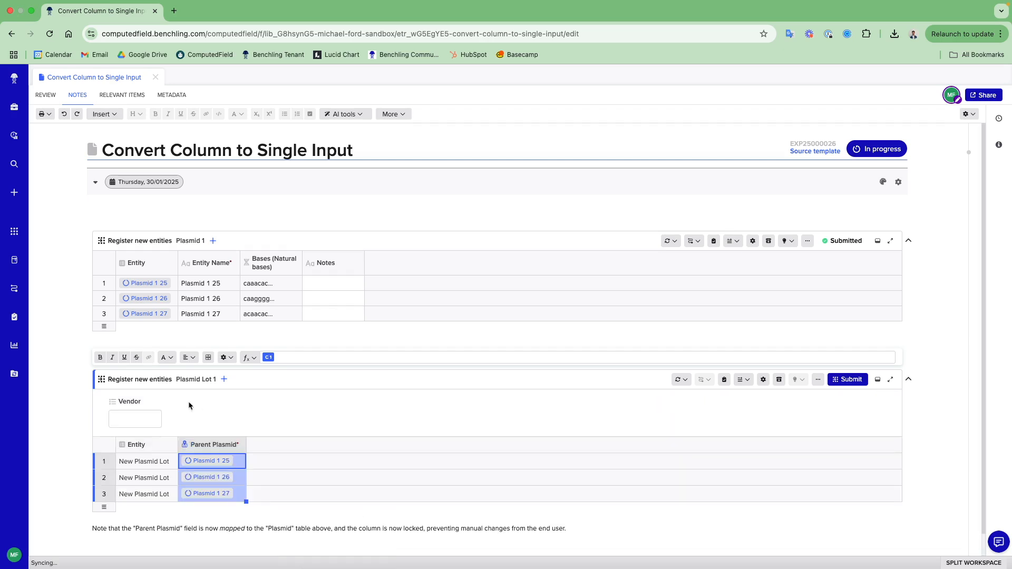
click(148, 418)
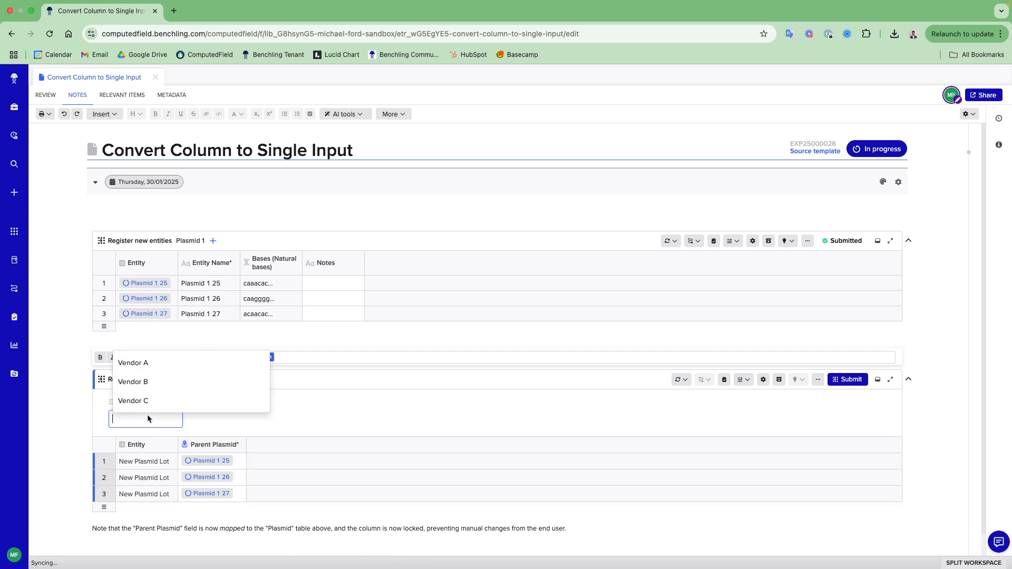
click(151, 367)
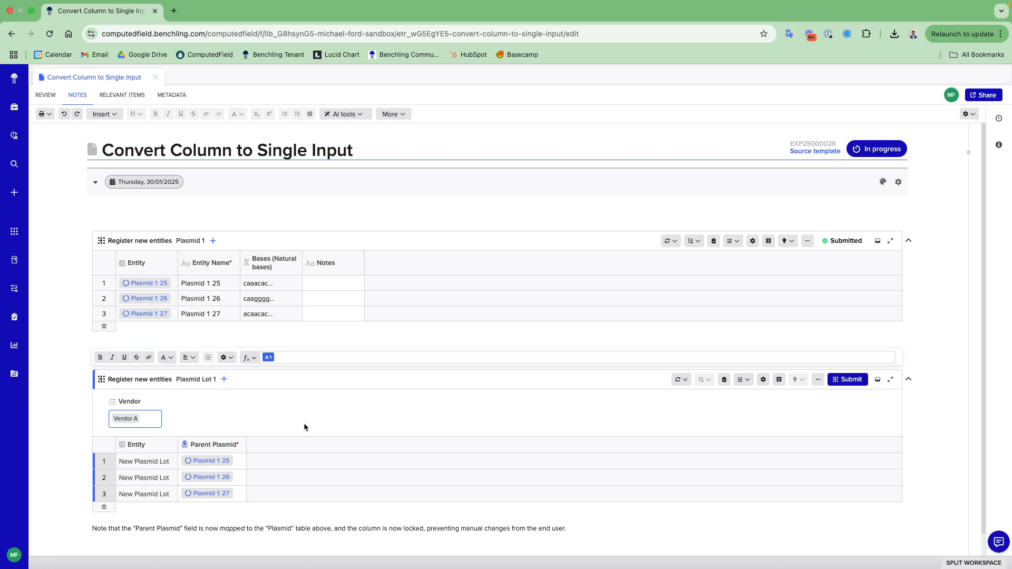
- Submit the Plasmid Lot 1 table and check the parent plasmid and vendor details of the registered lots
click(847, 381)
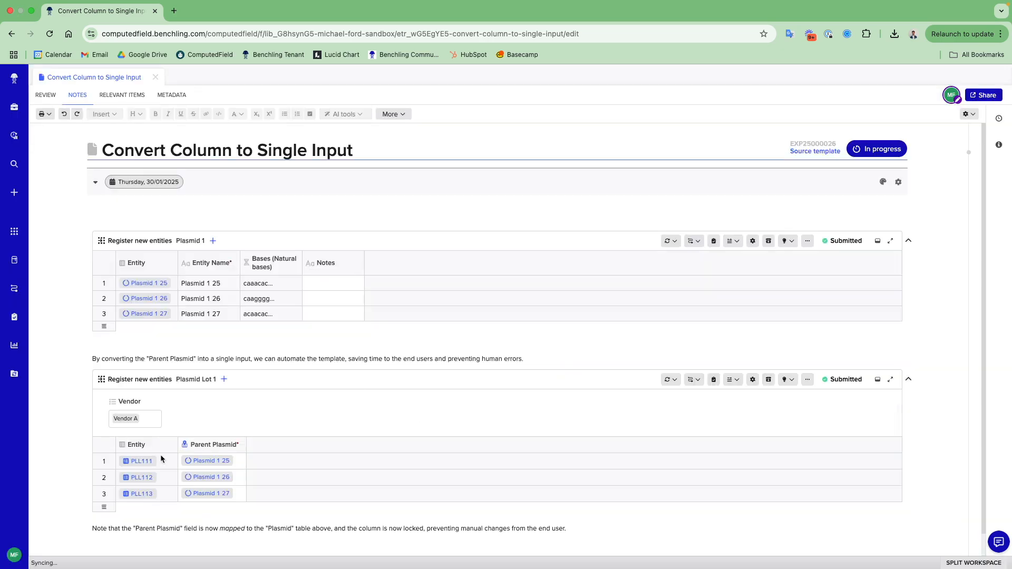
mouse_move(129, 459)
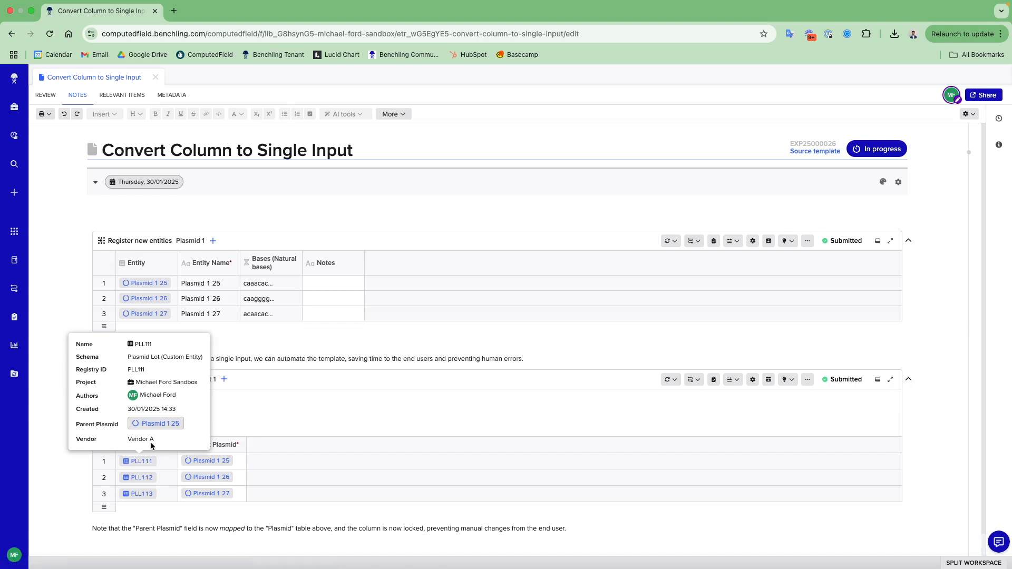
mouse_move(136, 477)
mouse_move(146, 494)
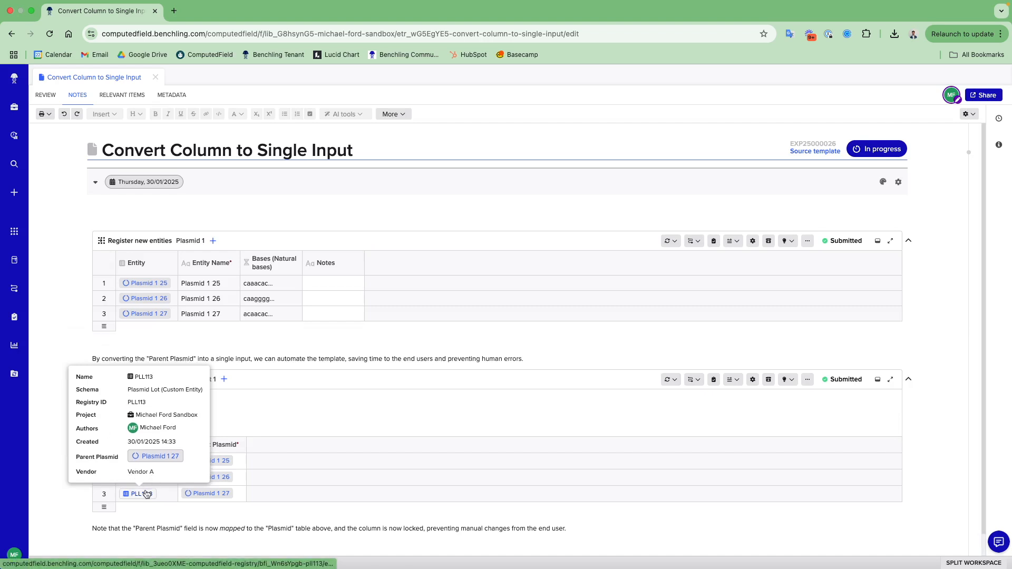